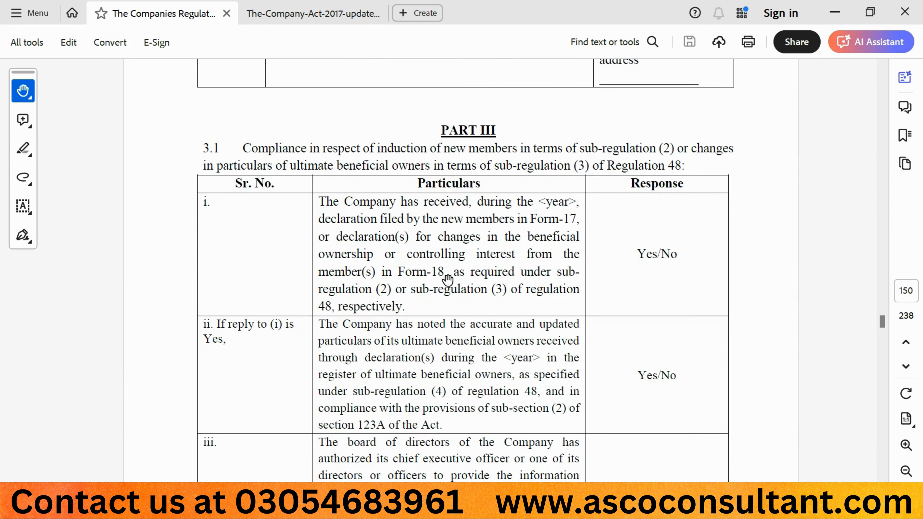
# - Scroll the Companies Regulations PDF down to the Part III compliance table on page 150
pyautogui.scroll(-3, 447, 280)
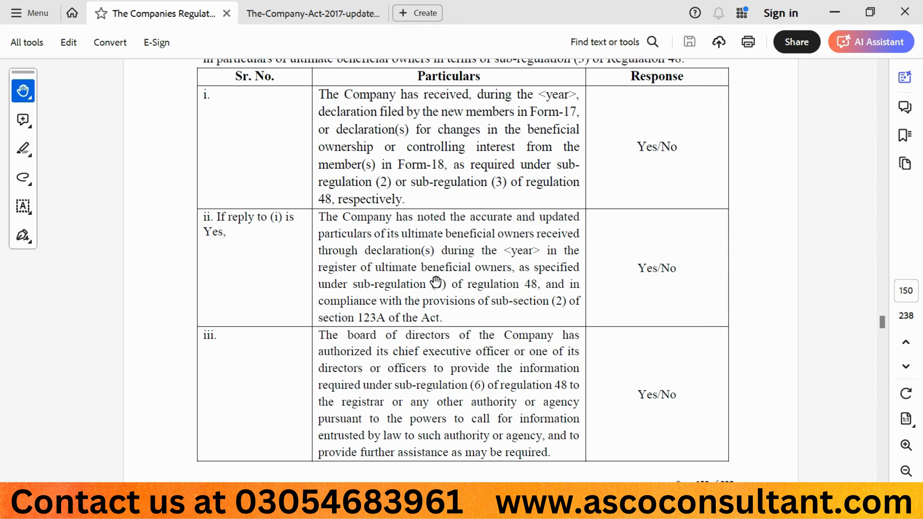
# - Drag the PDF down past compliance rows ii and iii toward the Part IV Declaration
pyautogui.moveTo(423, 339); pyautogui.dragTo(264, 202)
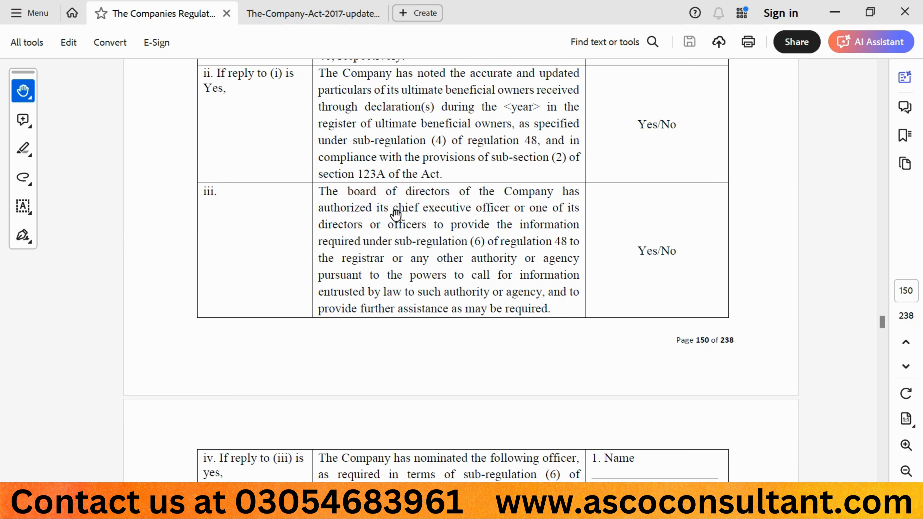
# - Scroll through the Part IV Declaration down to the 4.4 Date row
pyautogui.scroll(-10, 439, 309)
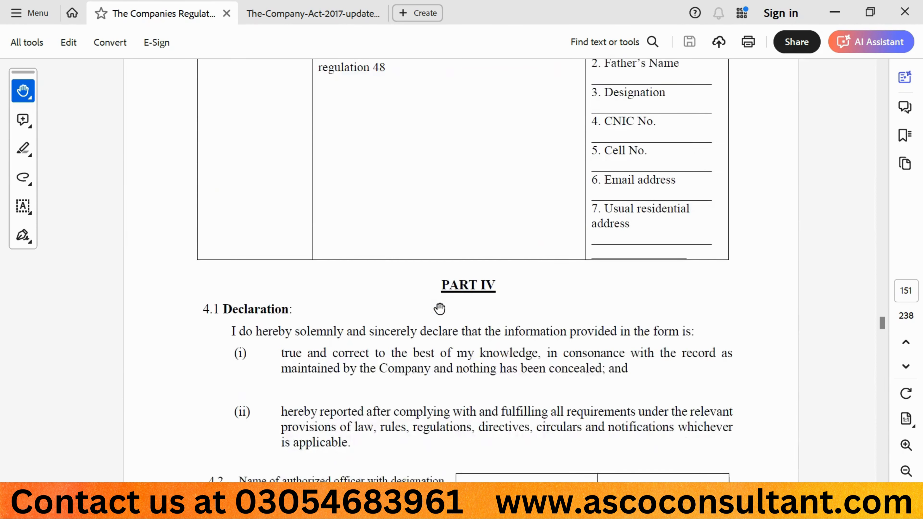
pyautogui.scroll(3, 438, 309)
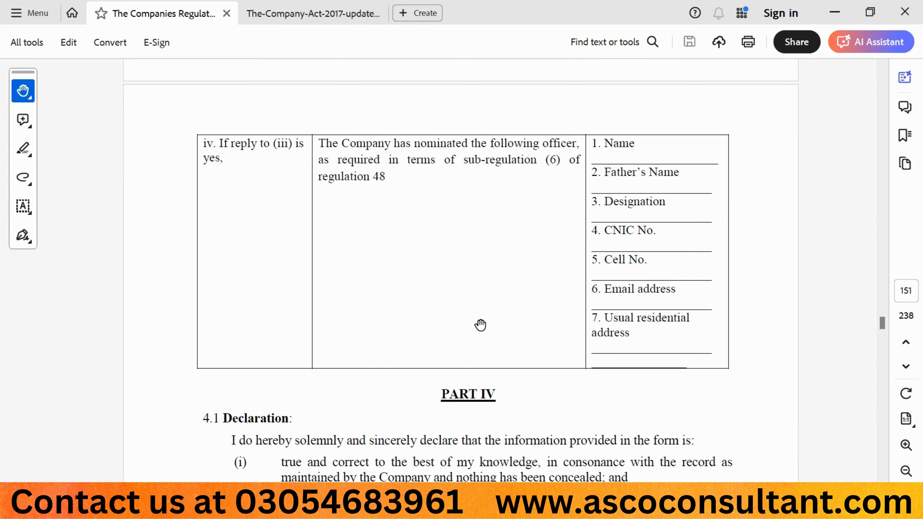
pyautogui.scroll(-5, 480, 324)
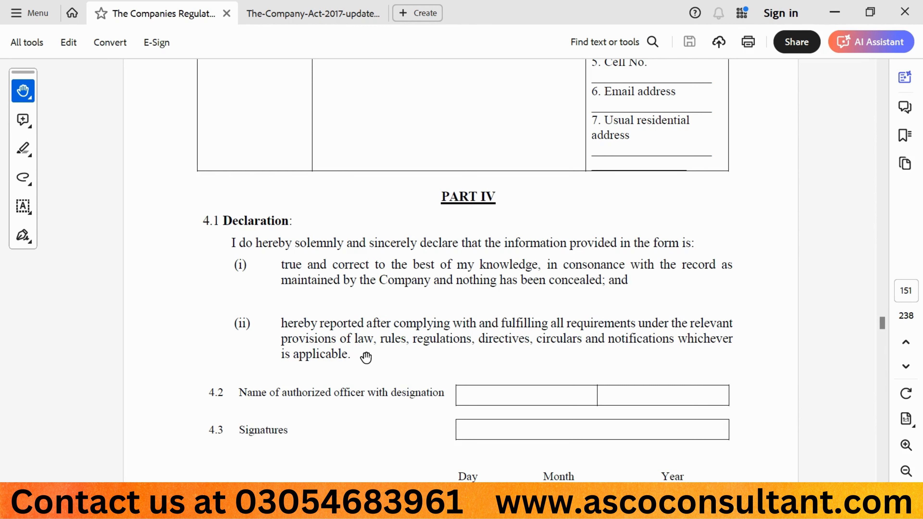
pyautogui.scroll(-3, 365, 356)
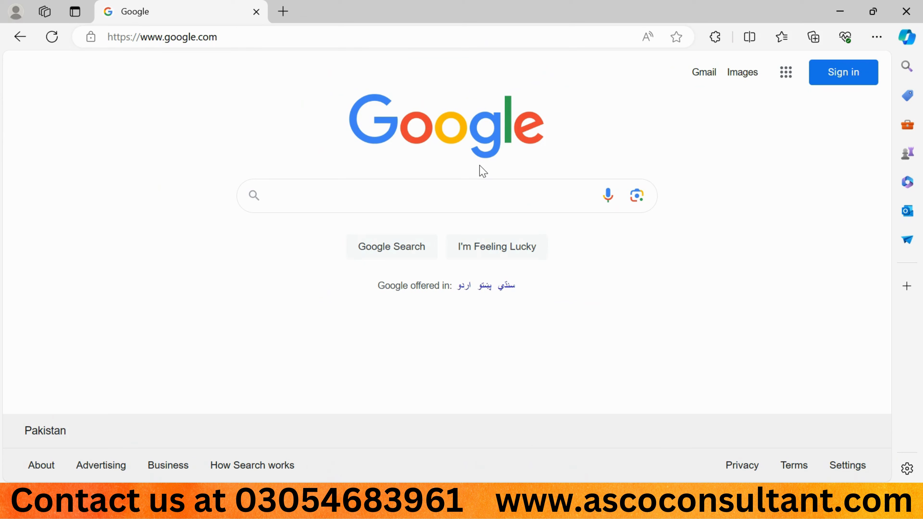
# - Search Google for 'secp leap' and open the LEAP – SECP website
pyautogui.write('secp leap')
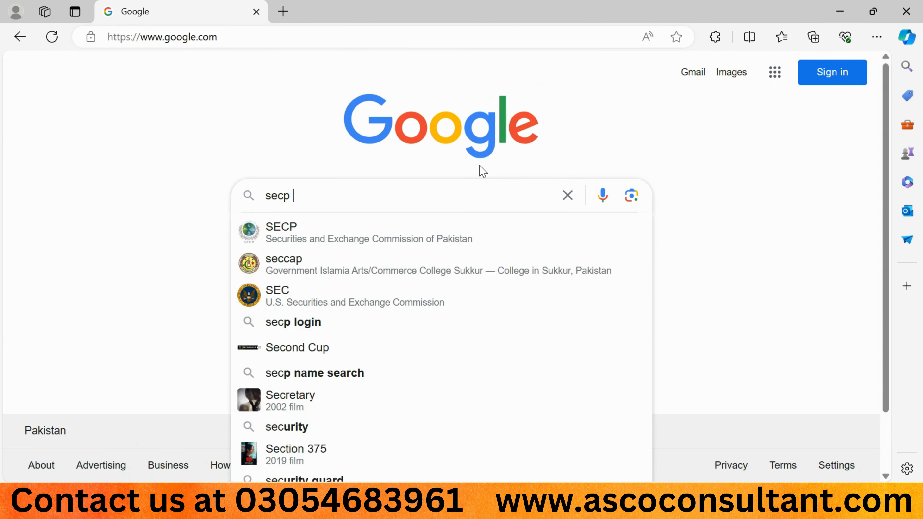
pyautogui.press('Return')
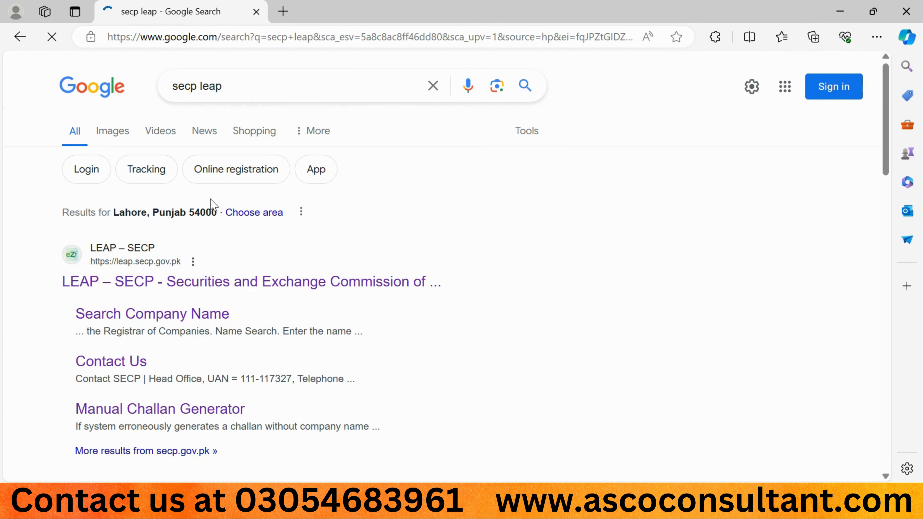
pyautogui.click(130, 282)
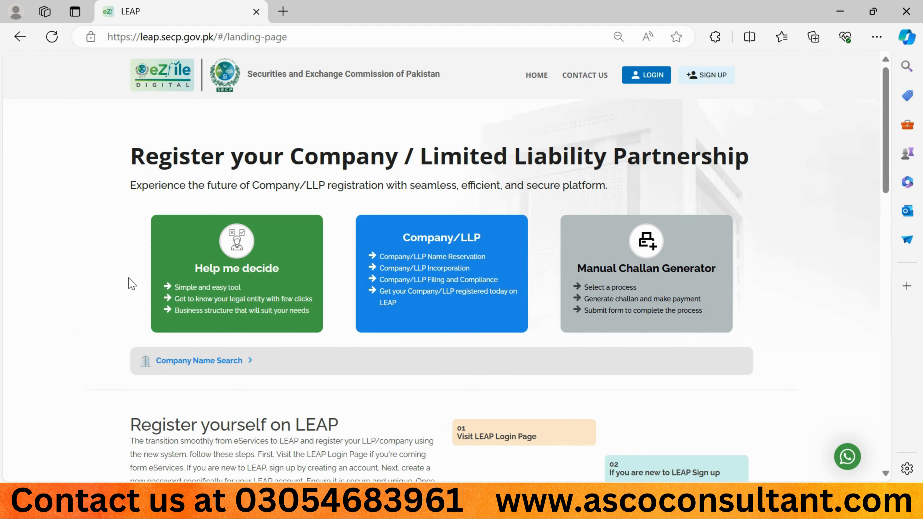
# - Log in to LEAP, choose Filing and Compliance, and proceed with the registered company selected
pyautogui.click(647, 75)
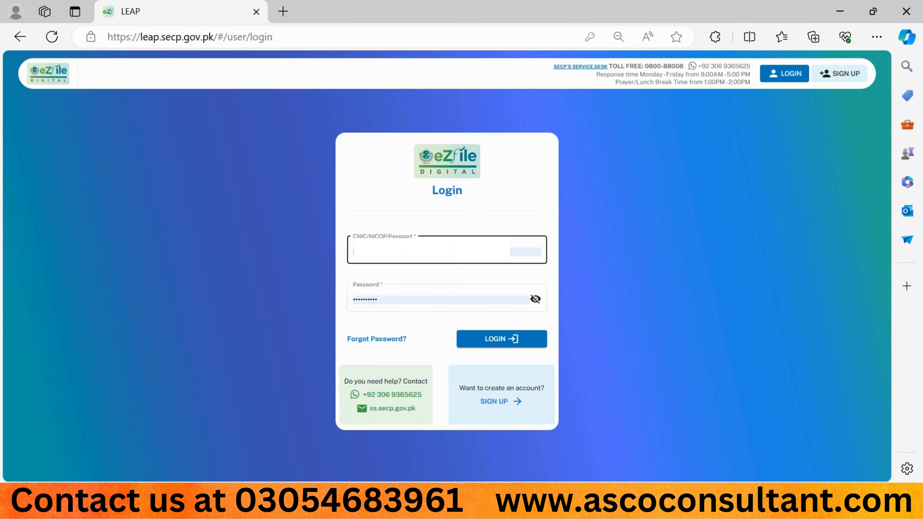
pyautogui.click(495, 332)
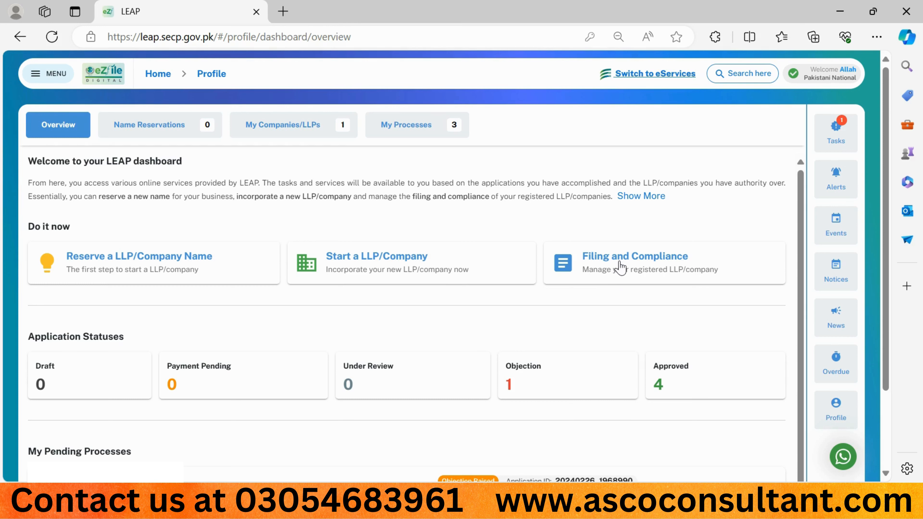
pyautogui.click(630, 272)
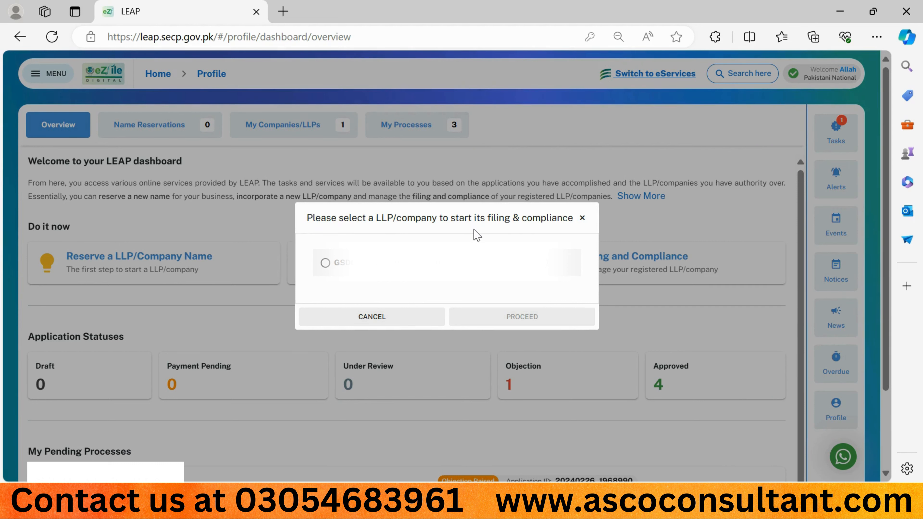
pyautogui.click(325, 263)
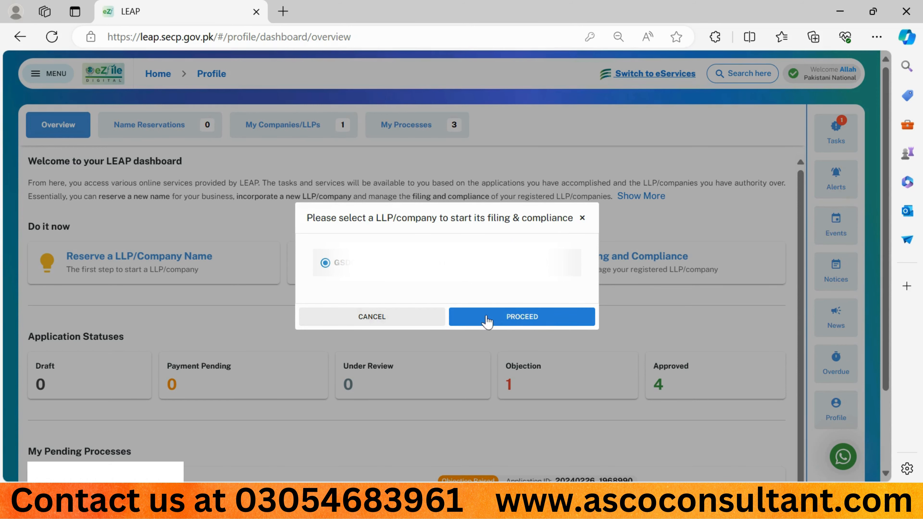
pyautogui.click(494, 320)
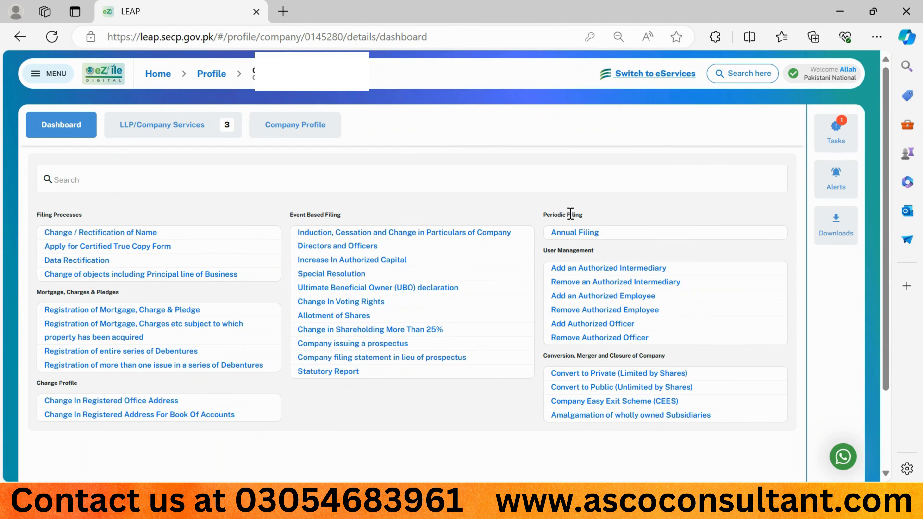
# - Start an Annual Filing with the 2022-2023 UBO Declaration selected
pyautogui.click(577, 235)
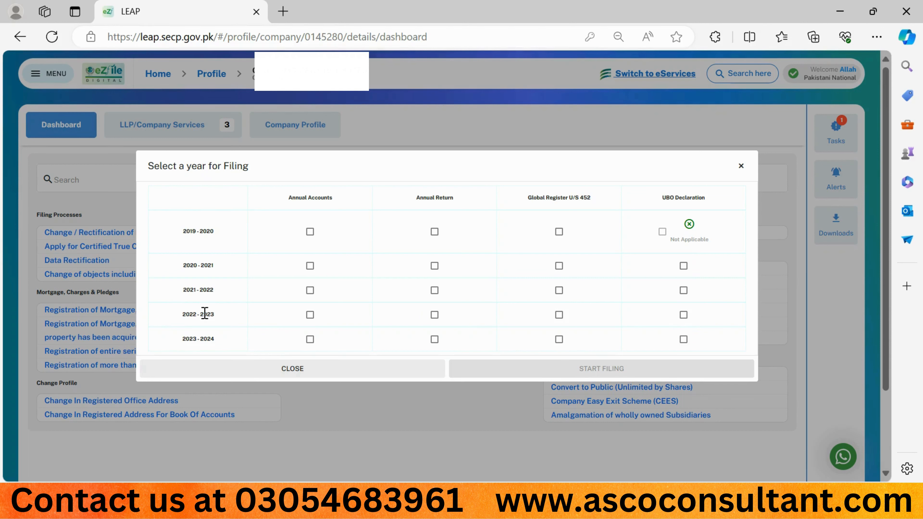
pyautogui.click(682, 316)
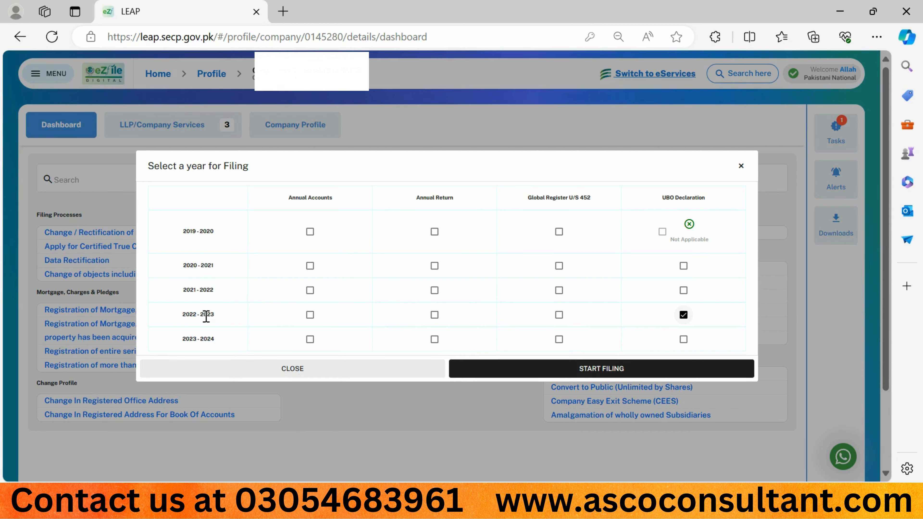
pyautogui.moveTo(215, 315); pyautogui.dragTo(202, 316)
pyautogui.click(197, 315)
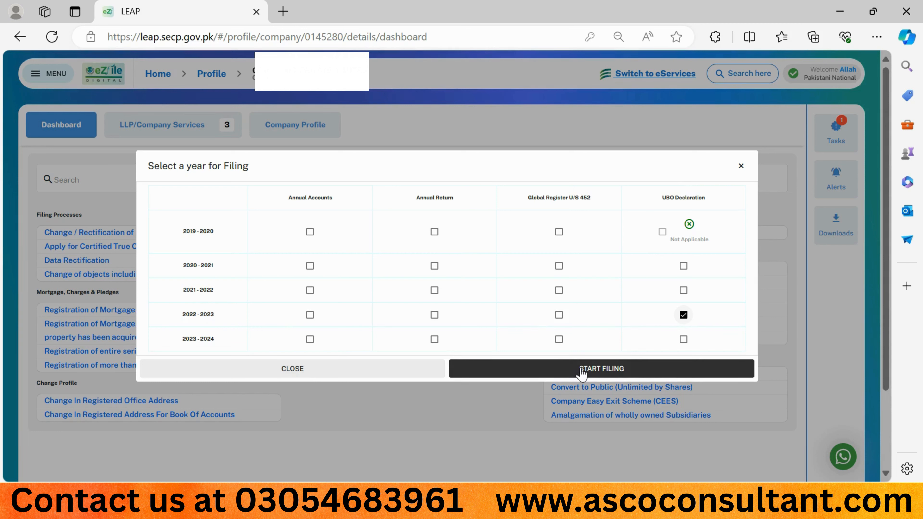
pyautogui.click(682, 317)
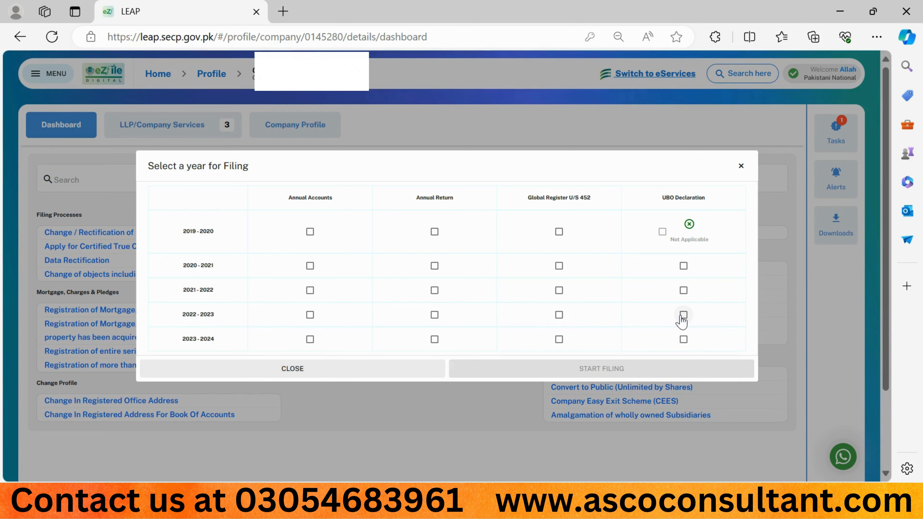
pyautogui.click(682, 315)
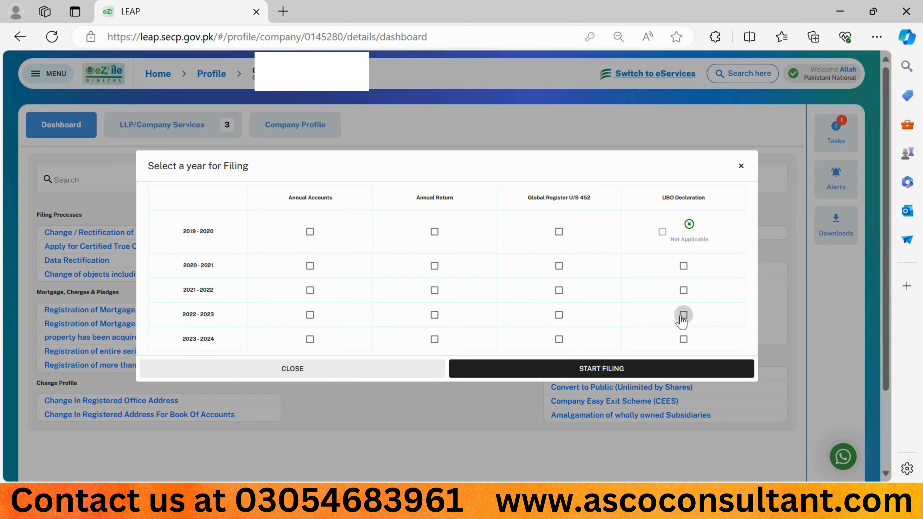
pyautogui.click(588, 368)
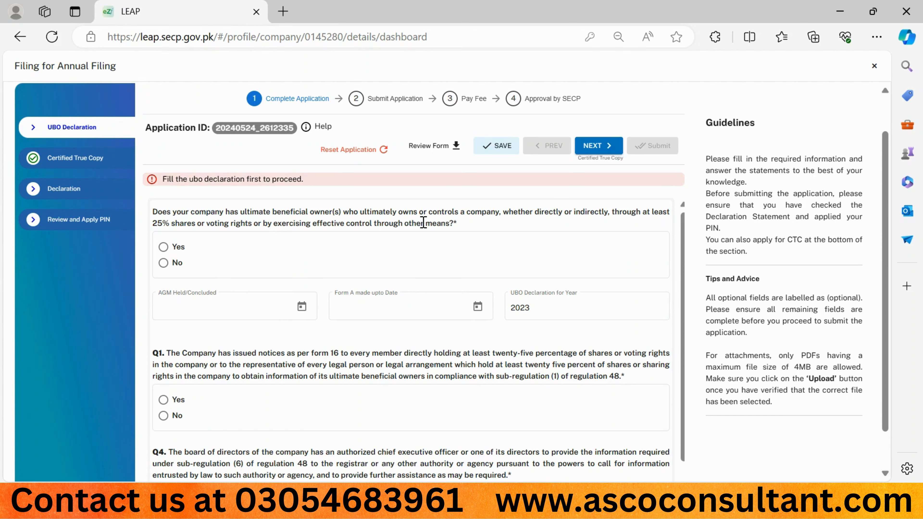
# - Answer Yes to having beneficial owners and set the notice issuance date to 03/10/2023
pyautogui.click(165, 248)
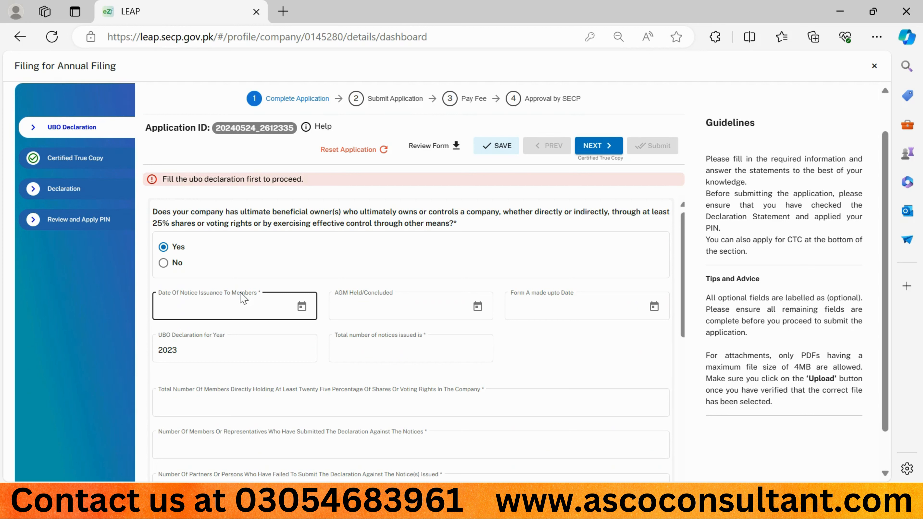
pyautogui.click(302, 306)
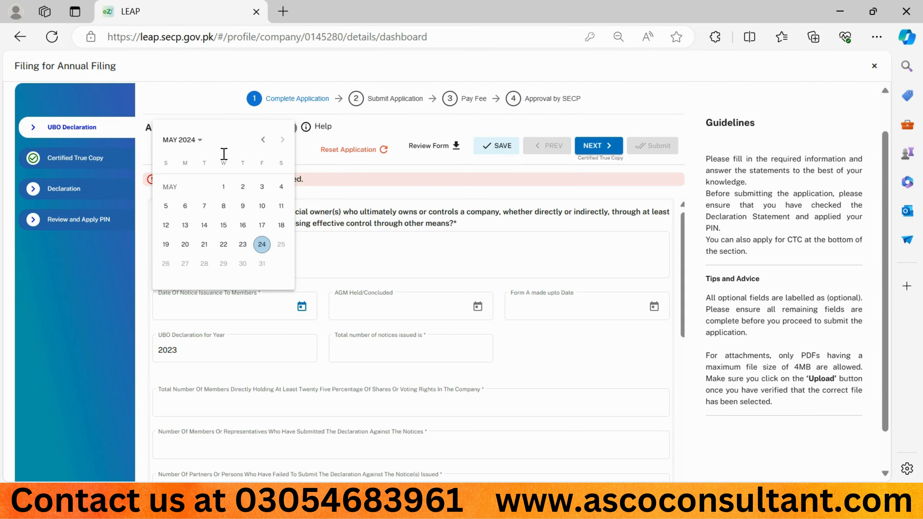
pyautogui.click(202, 146)
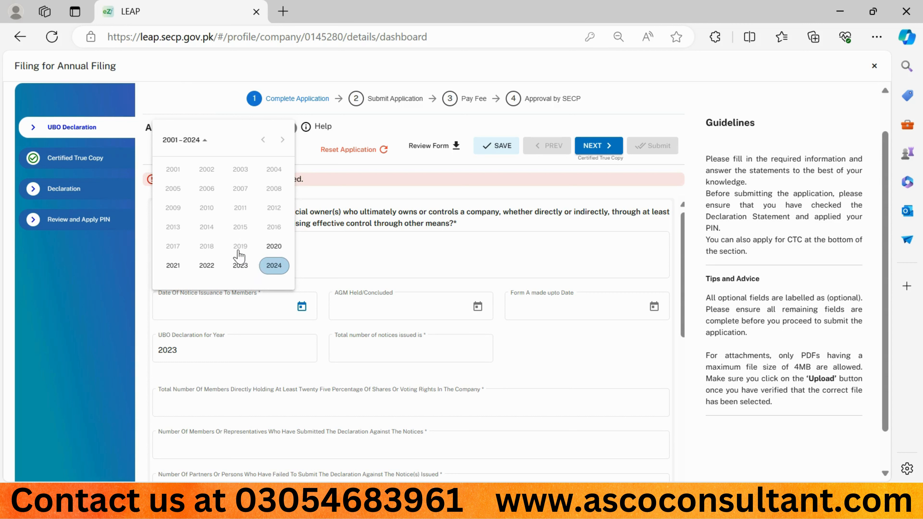
pyautogui.click(239, 265)
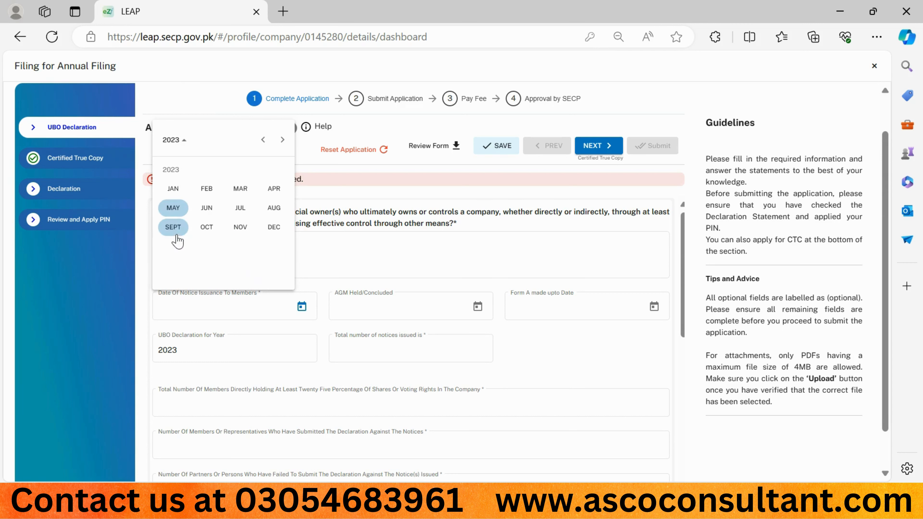
pyautogui.click(214, 228)
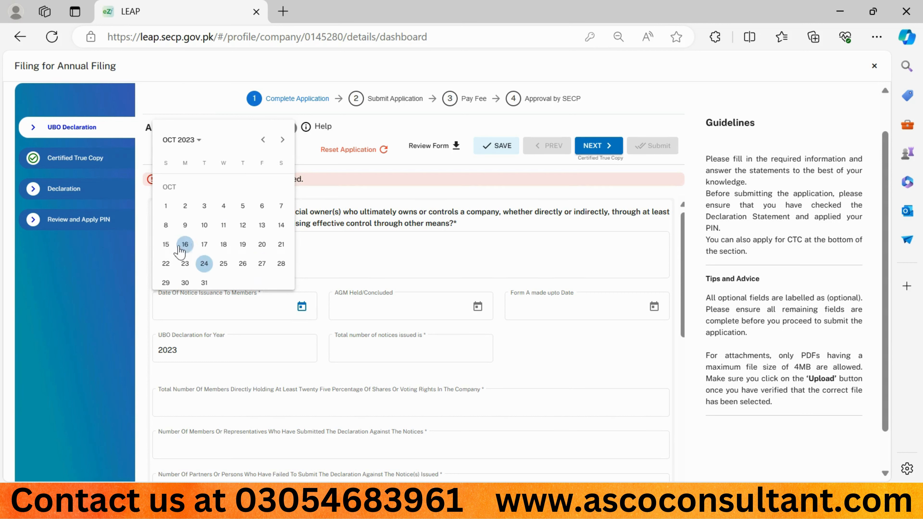
pyautogui.click(206, 216)
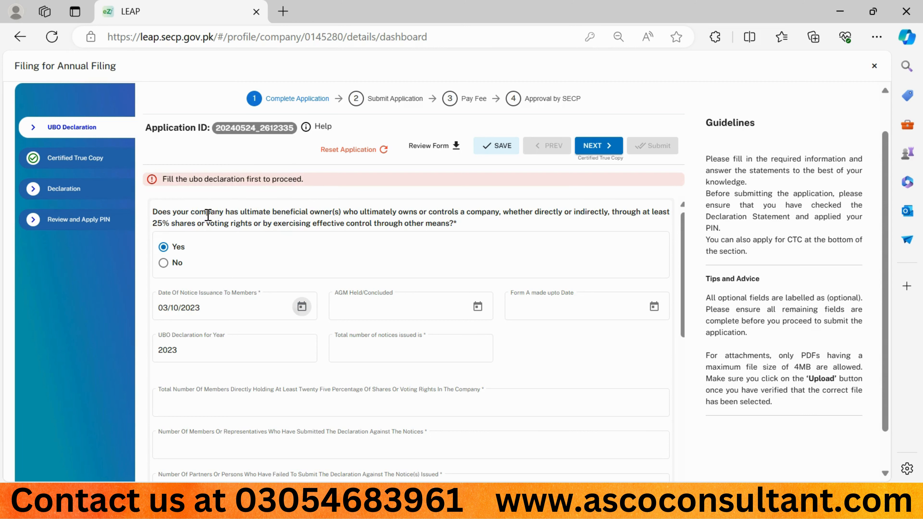
# - Set both the AGM held date and Form A made-upto date to 27/10/2023
pyautogui.click(478, 307)
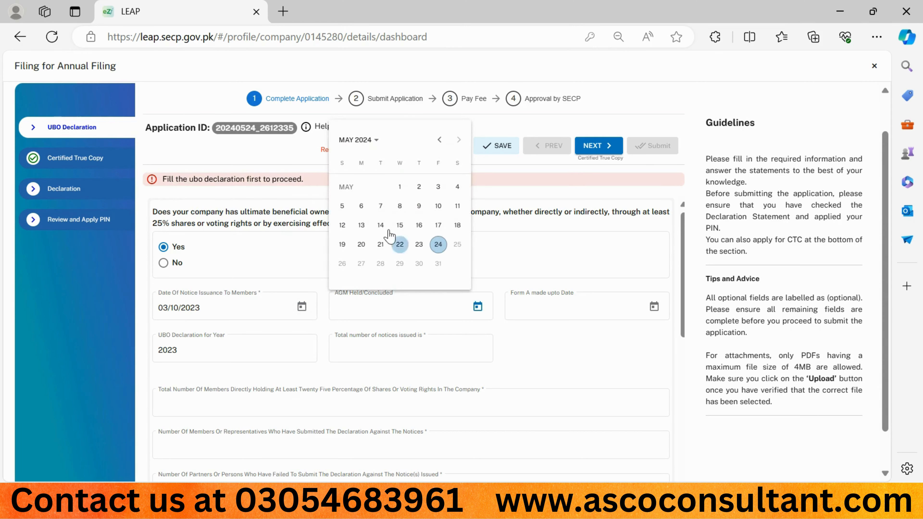
pyautogui.click(376, 154)
pyautogui.click(414, 271)
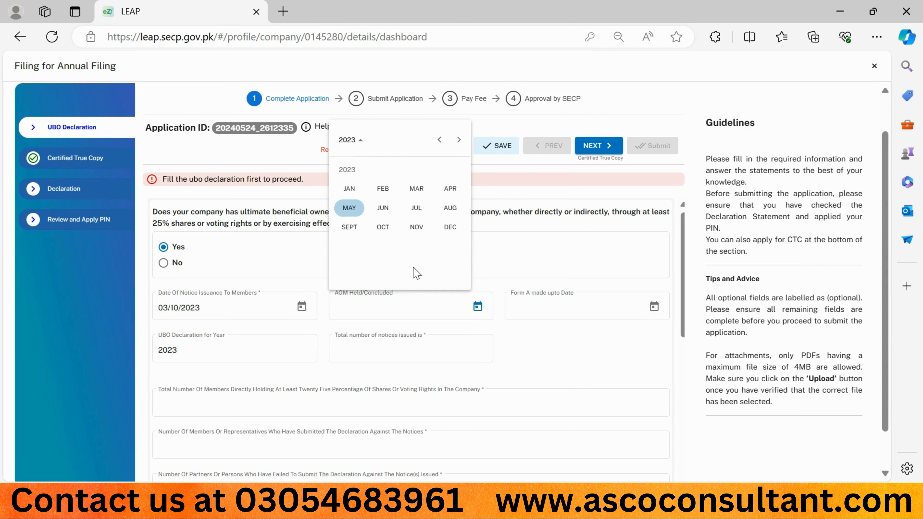
pyautogui.click(386, 233)
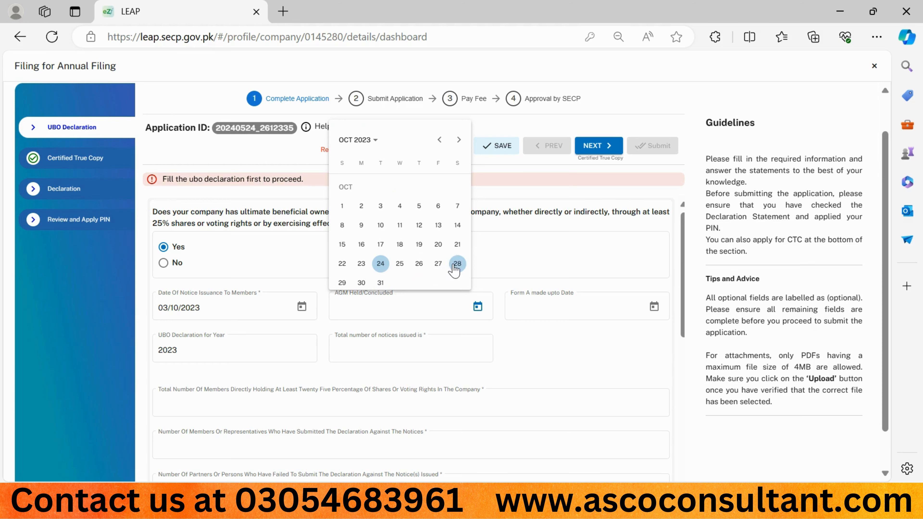
pyautogui.click(438, 264)
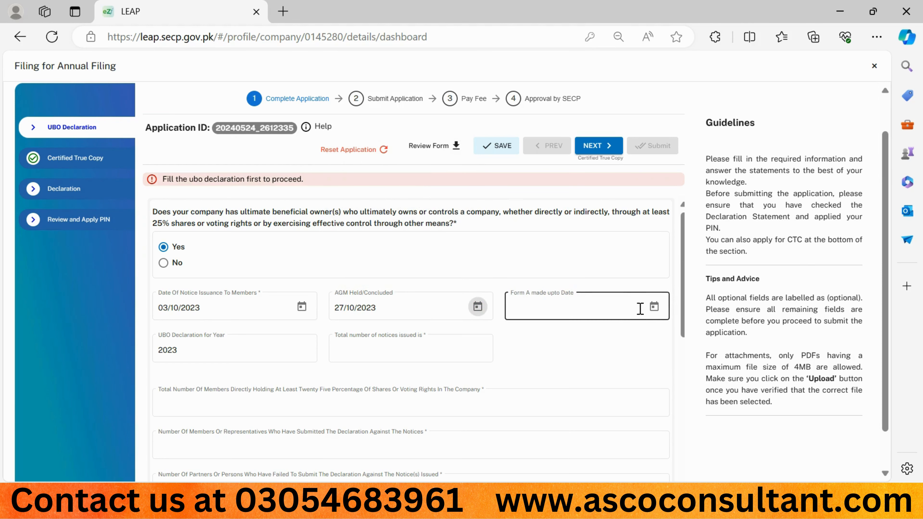
pyautogui.click(654, 307)
pyautogui.click(545, 146)
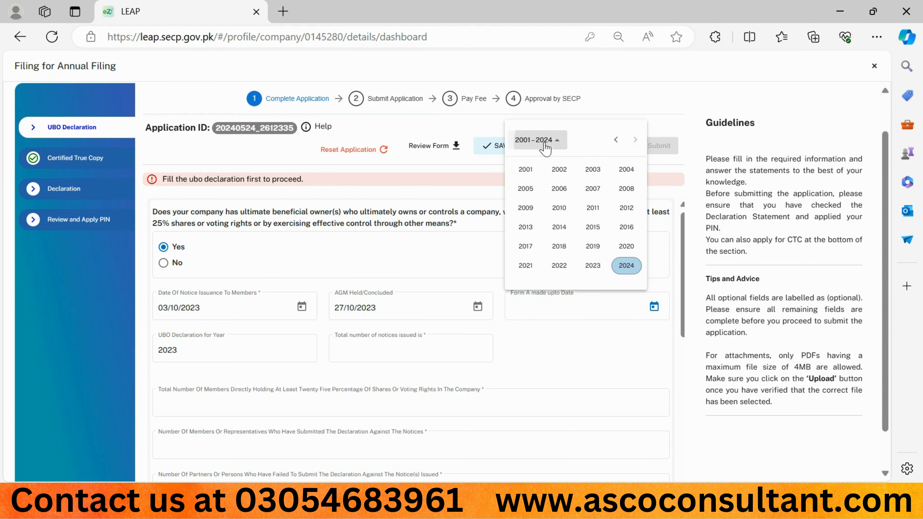
pyautogui.click(592, 266)
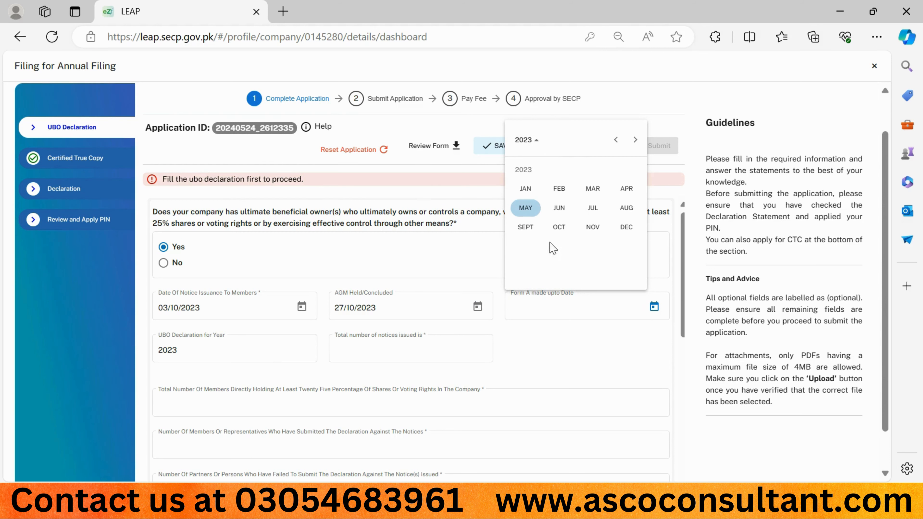
pyautogui.click(558, 227)
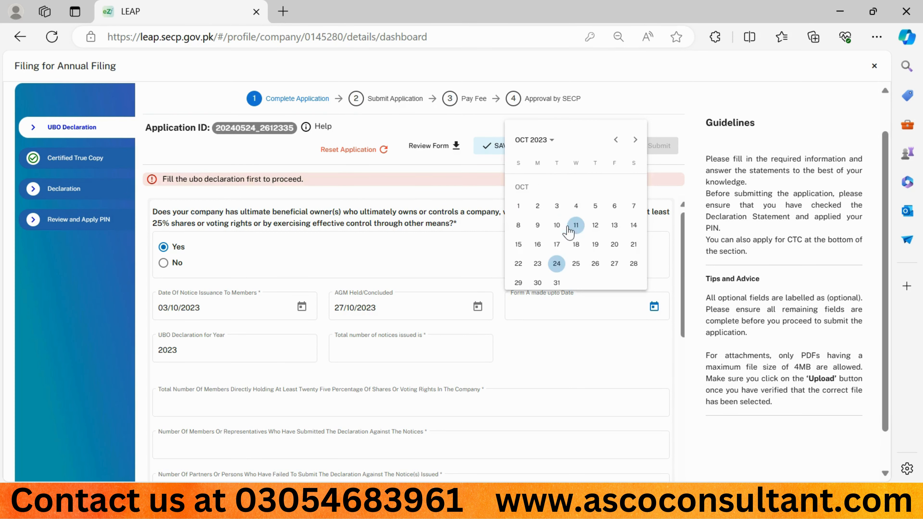
pyautogui.click(614, 264)
# - Enter the counts 1, 1, 1 and 0 for notices issued, members and declarations
pyautogui.click(414, 344)
pyautogui.click(377, 361)
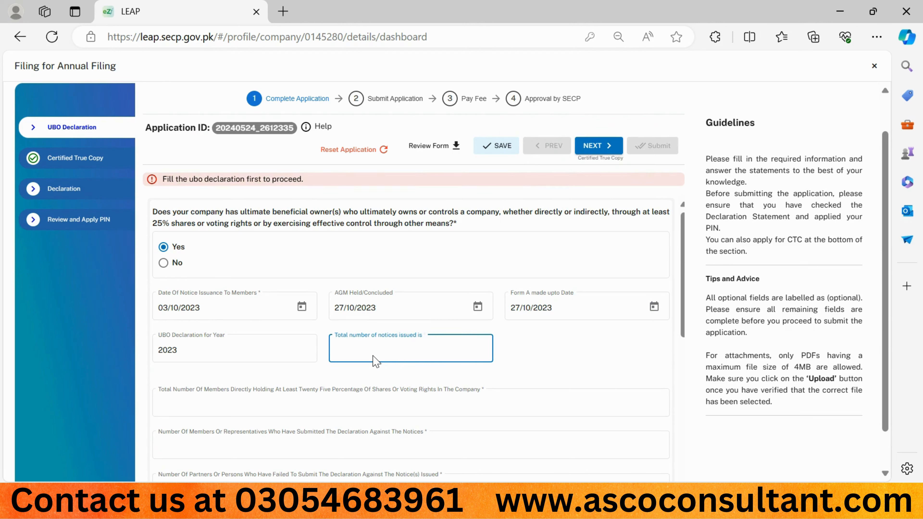
pyautogui.click(509, 351)
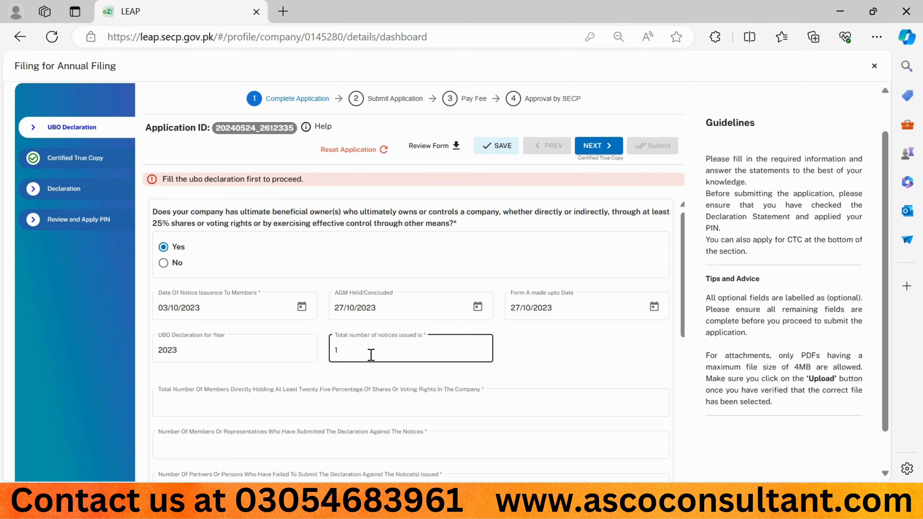
pyautogui.scroll(-2, 520, 354)
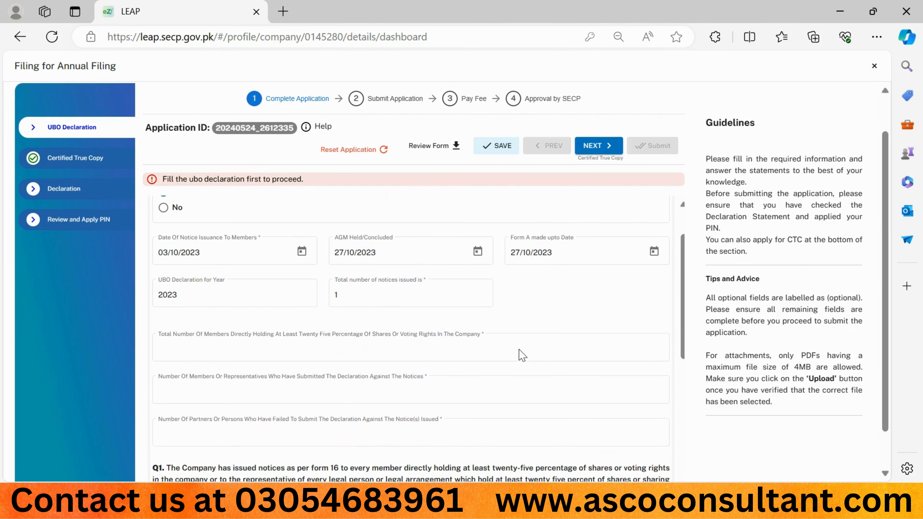
pyautogui.scroll(-1, 522, 355)
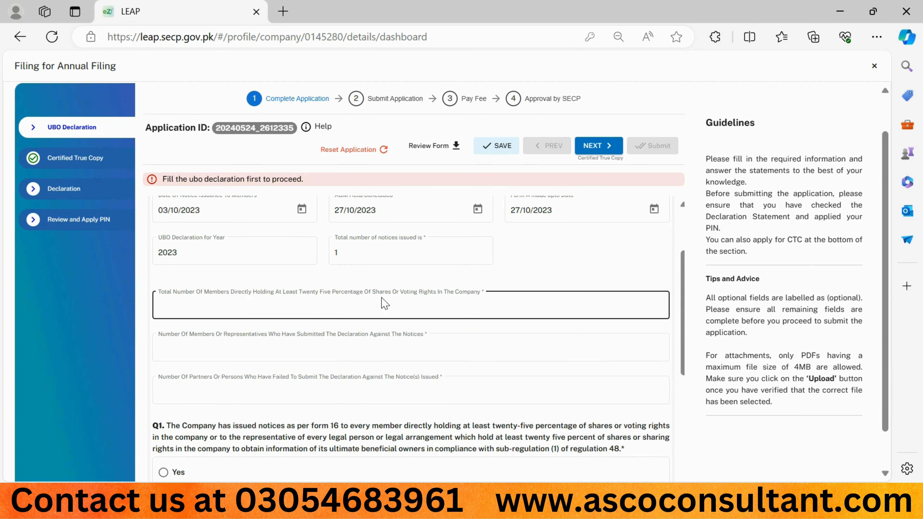
pyautogui.click(273, 305)
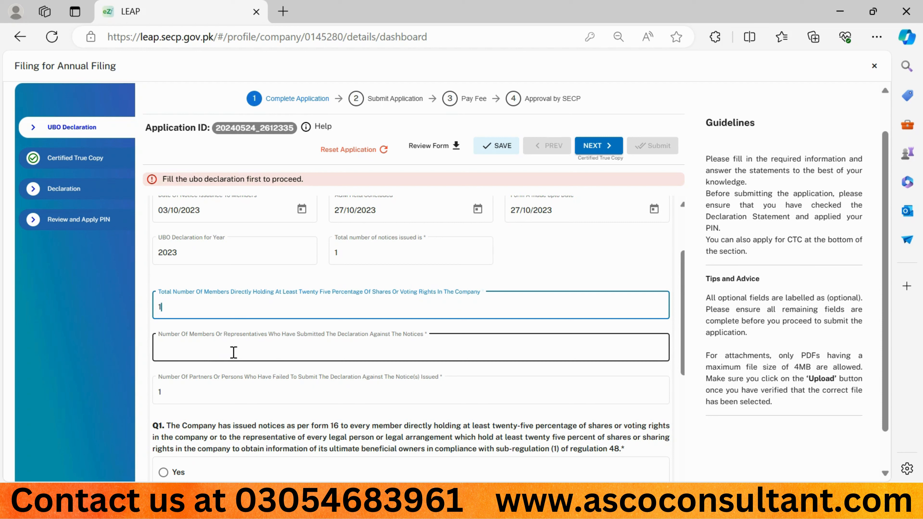
pyautogui.click(221, 361)
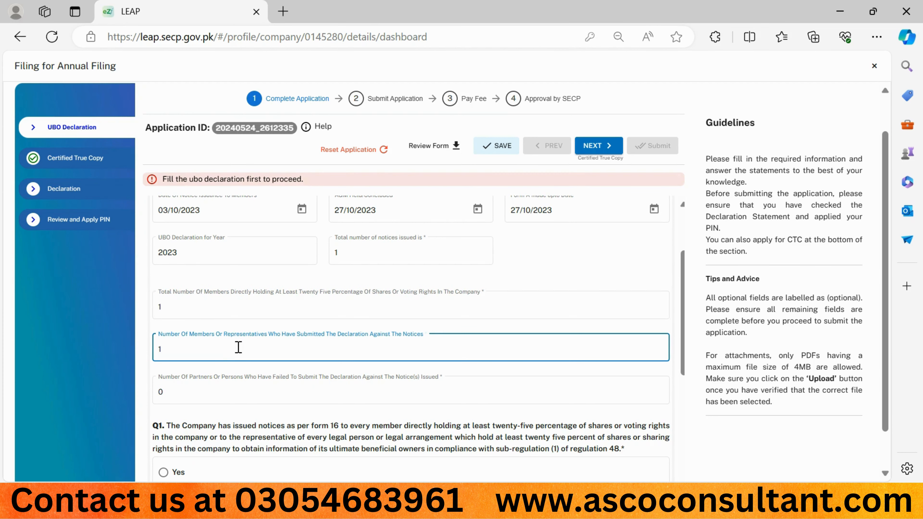
pyautogui.scroll(-1, 257, 333)
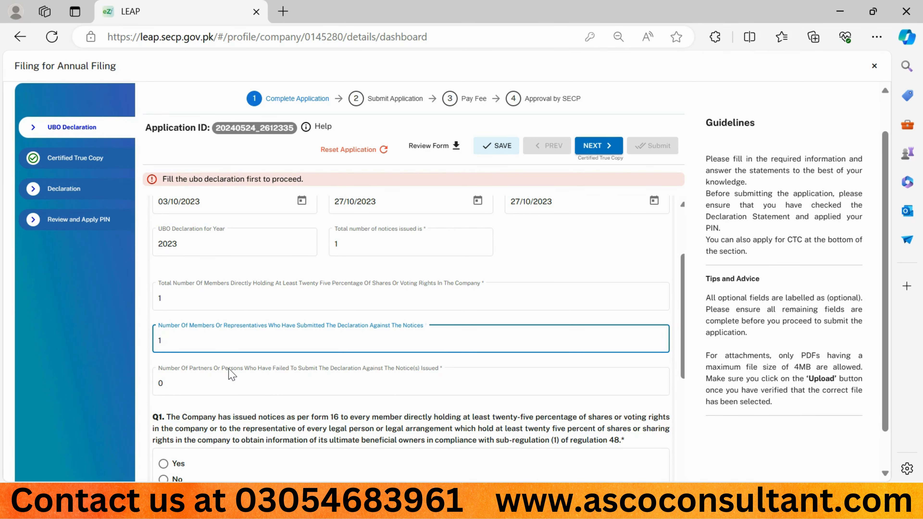
pyautogui.scroll(-4, 230, 374)
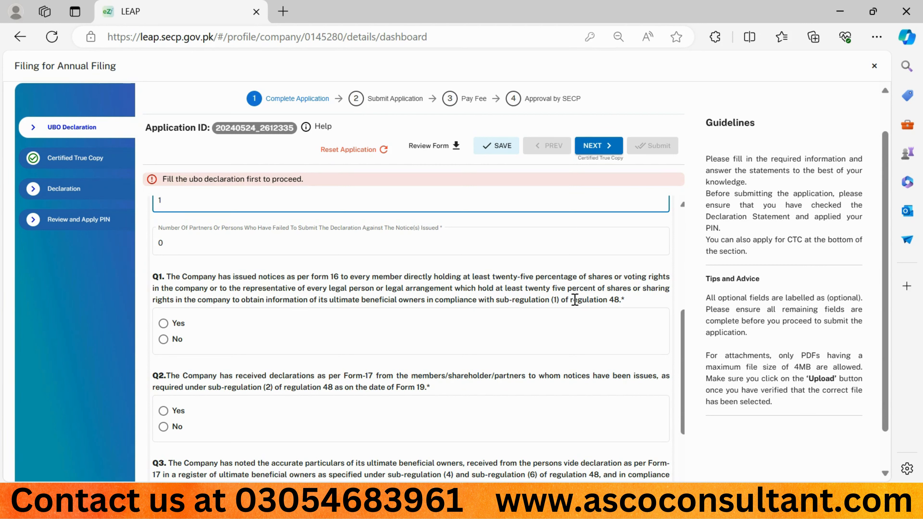
# - Answer Yes to Q1 notices, Q2 declarations, Q3 owners register and Q4 authorized officer
pyautogui.click(179, 324)
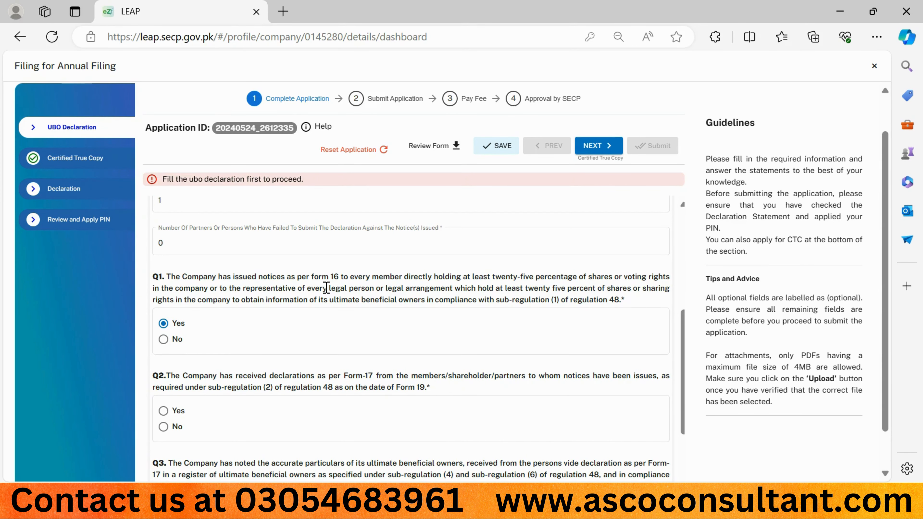
pyautogui.scroll(-2, 326, 287)
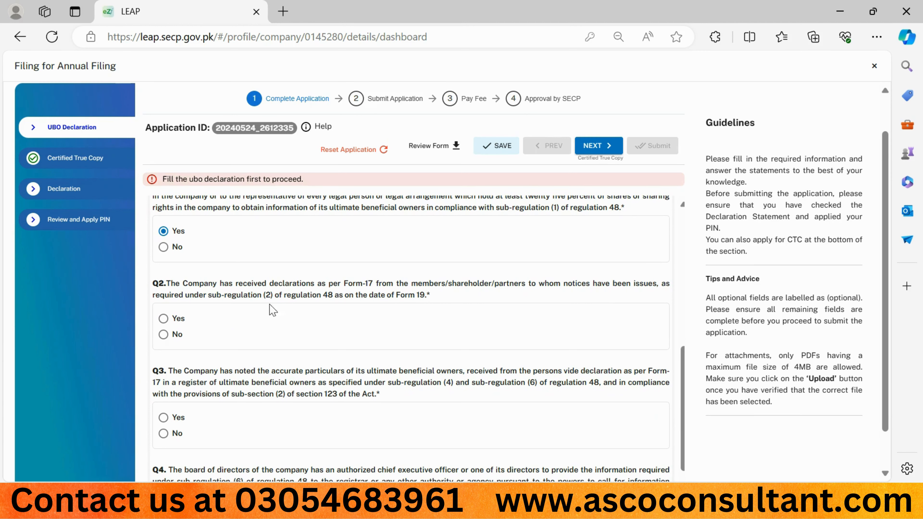
pyautogui.click(164, 318)
pyautogui.scroll(-2, 268, 343)
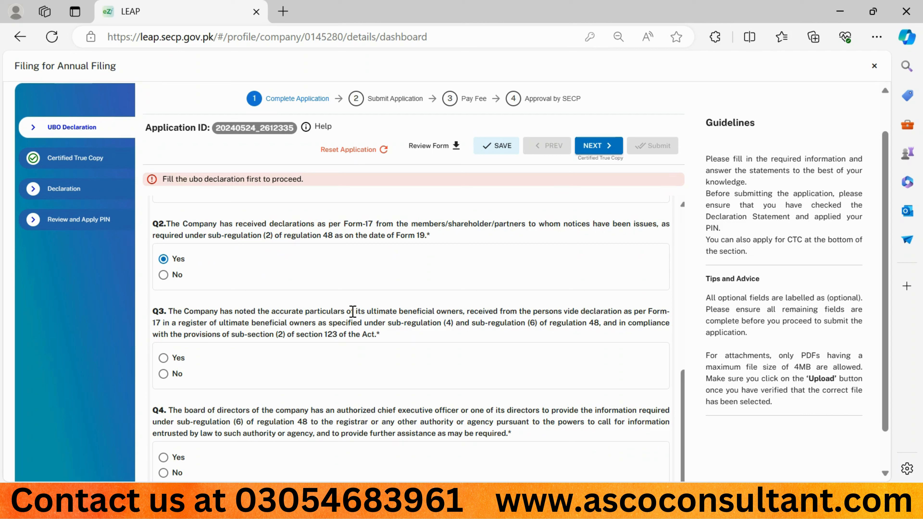
pyautogui.click(164, 359)
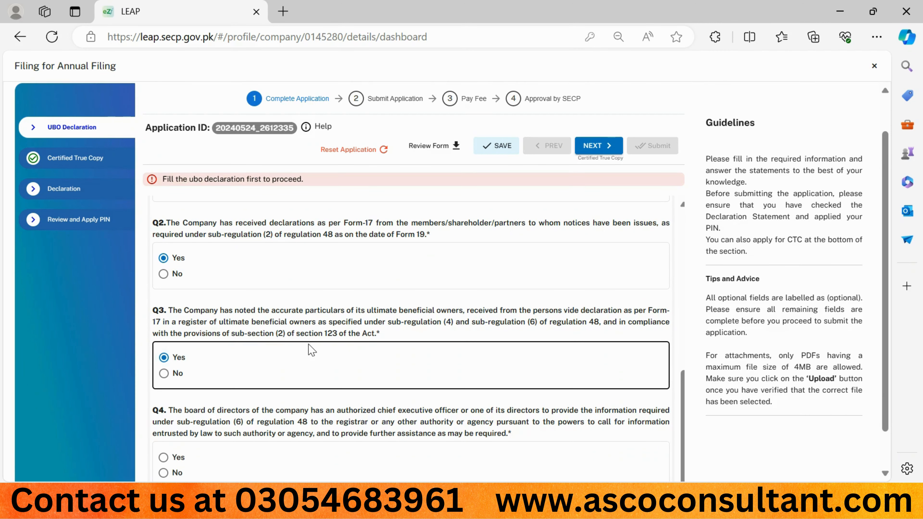
pyautogui.scroll(-1, 308, 350)
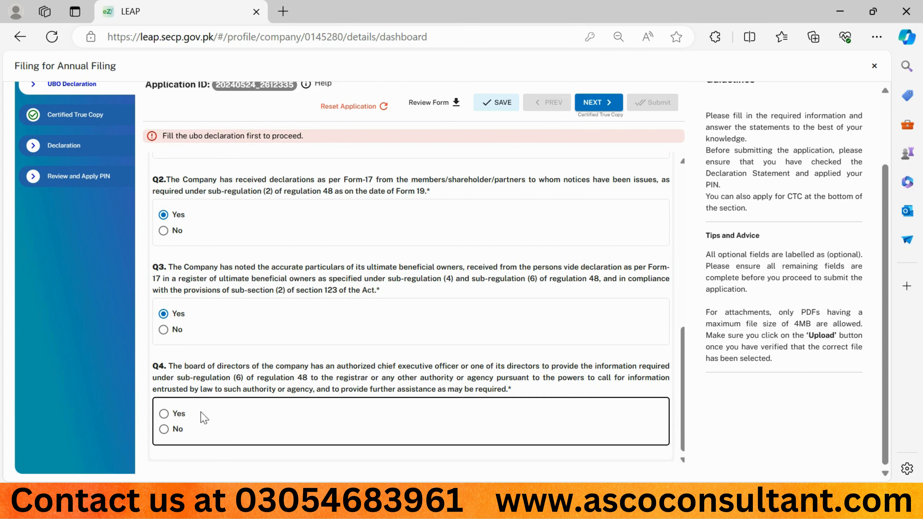
pyautogui.click(164, 414)
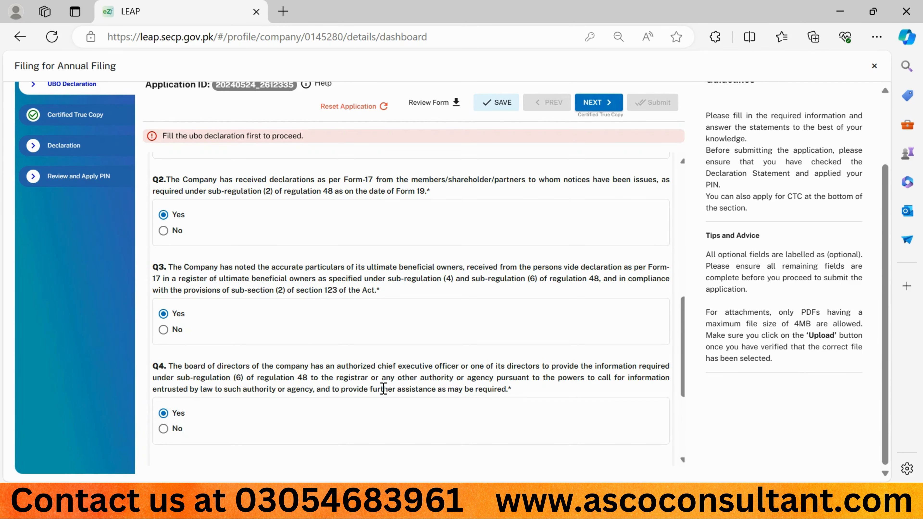
pyautogui.scroll(-4, 305, 247)
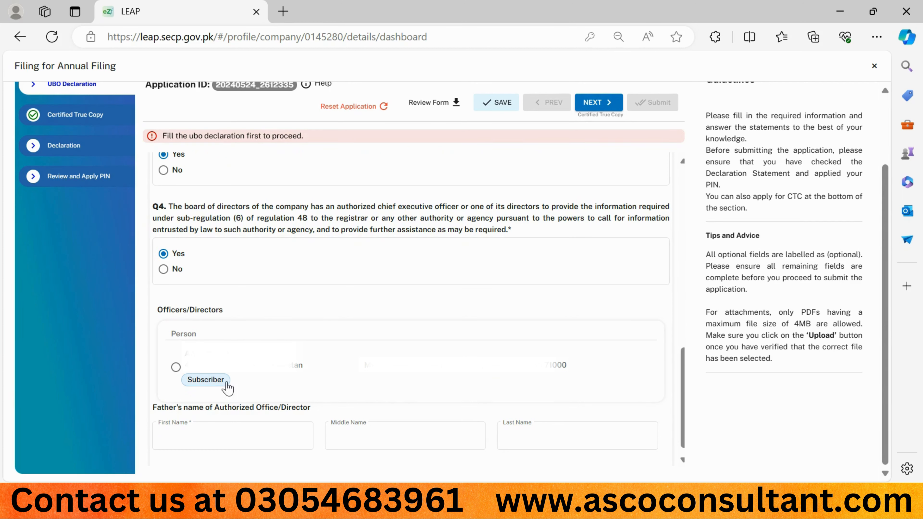
# - Pick the Subscriber as authorized officer, enter the father's first and last name, and save
pyautogui.click(176, 367)
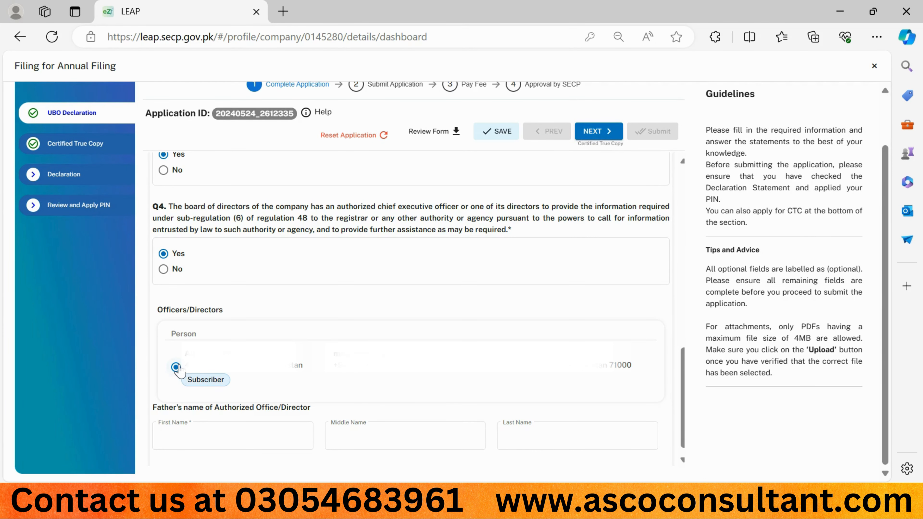
pyautogui.click(176, 368)
pyautogui.click(231, 436)
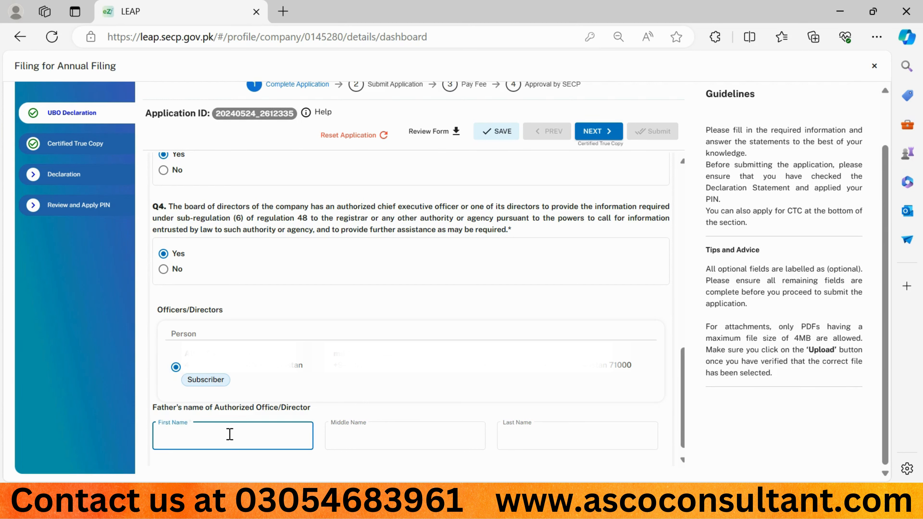
pyautogui.press('Tab')
pyautogui.press('Tab')
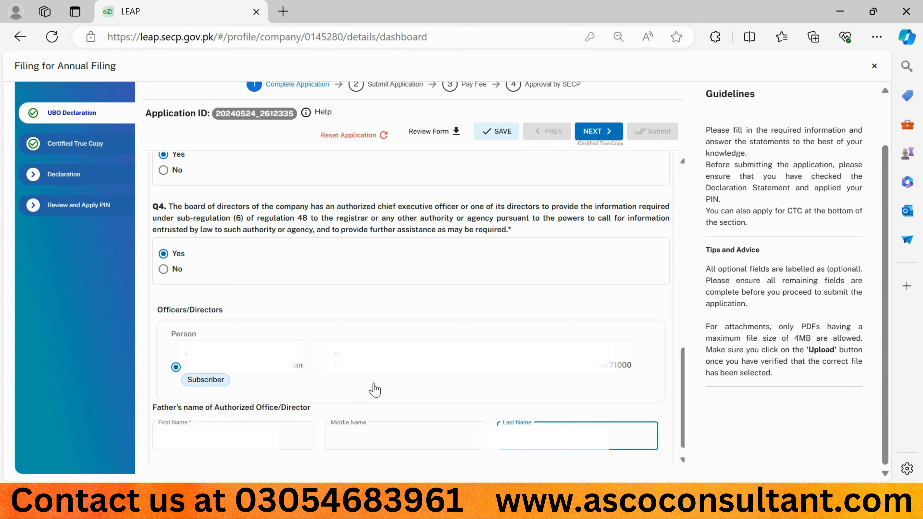
pyautogui.click(371, 391)
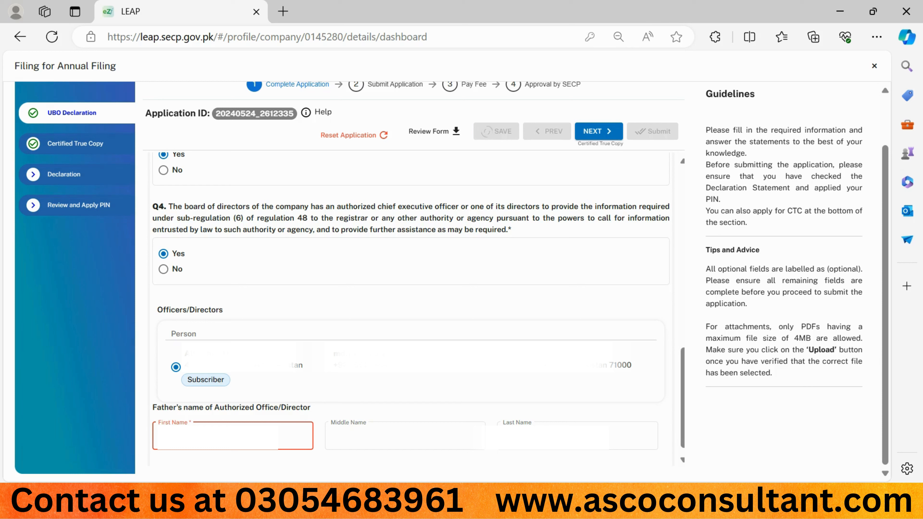
pyautogui.click(233, 436)
pyautogui.click(577, 436)
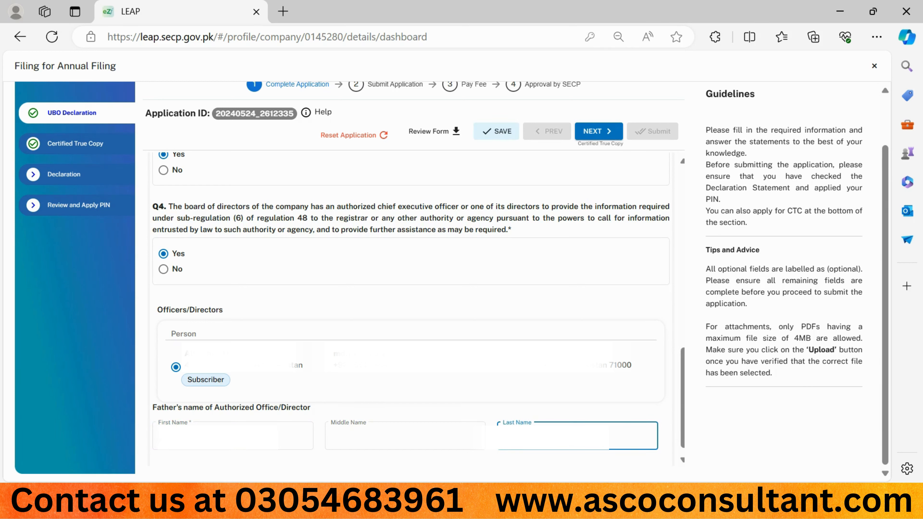
pyautogui.click(711, 413)
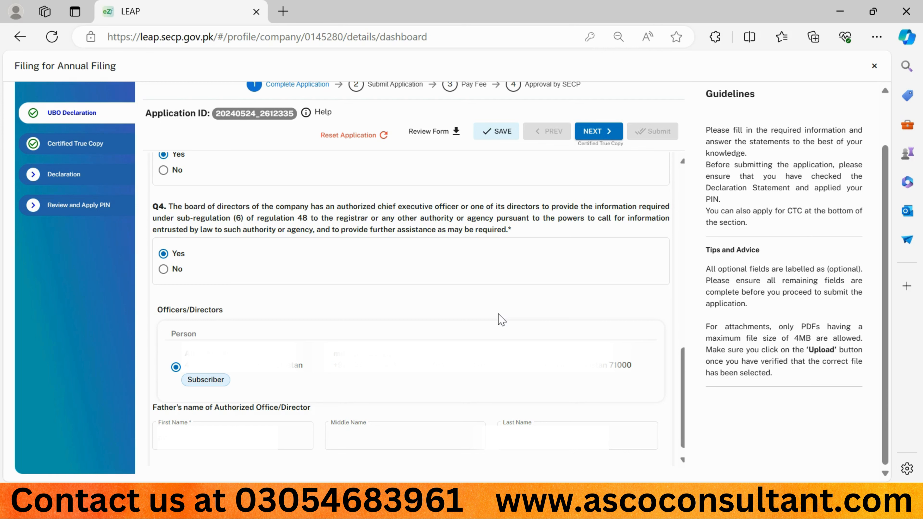
# - Decline a certified true copy, choose Authorized Officer as declarant and tick the declaration
pyautogui.click(593, 132)
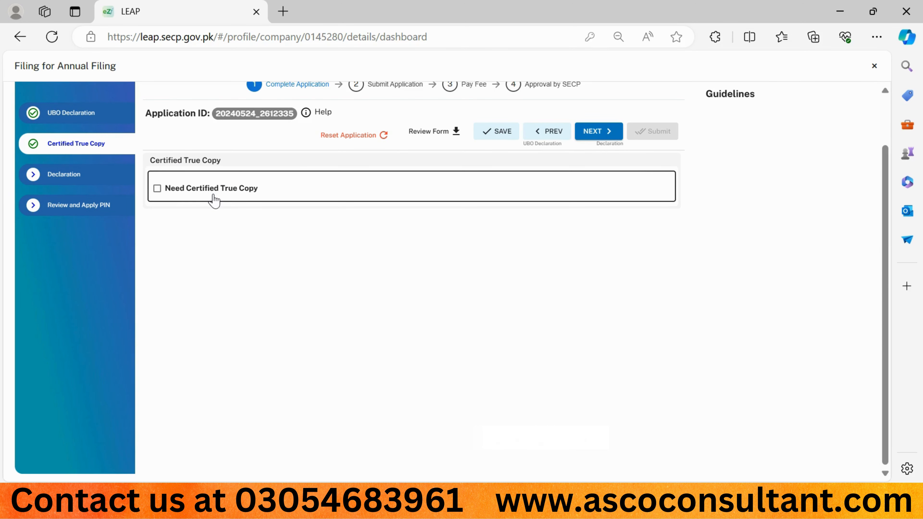
pyautogui.click(157, 191)
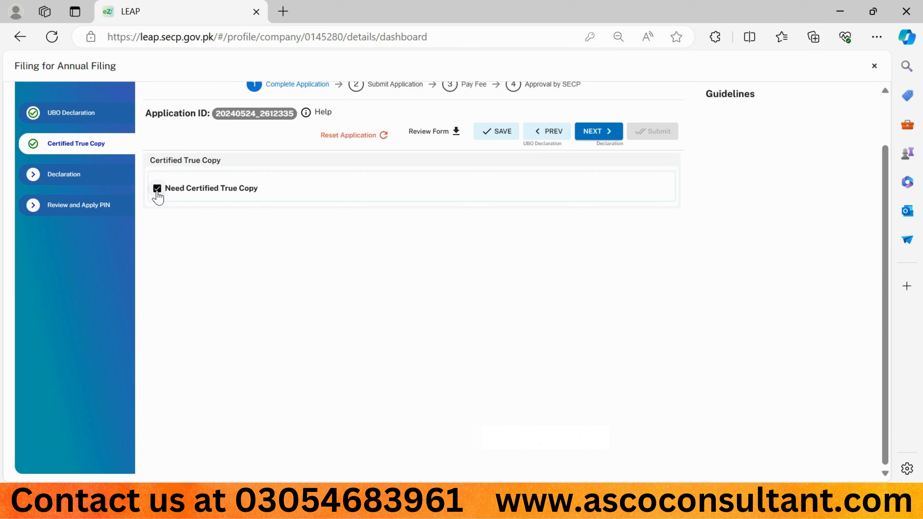
pyautogui.click(157, 189)
pyautogui.click(592, 132)
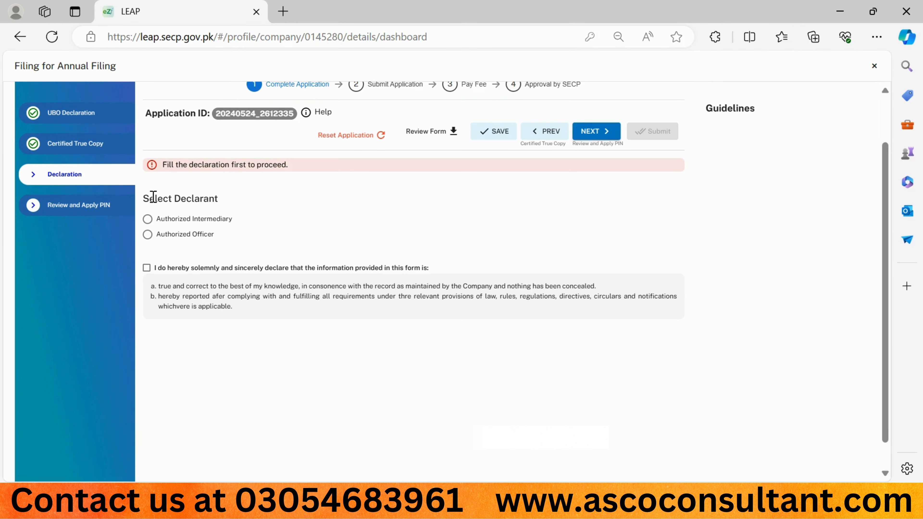
pyautogui.click(147, 234)
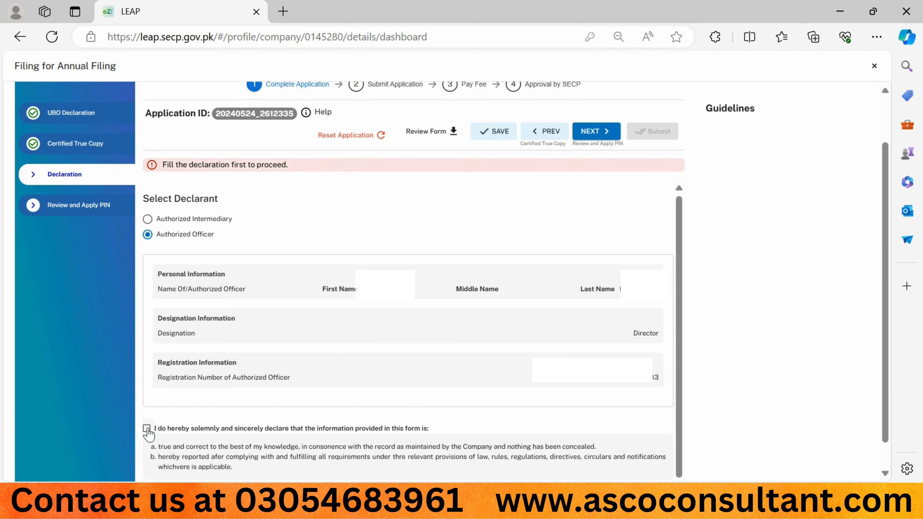
pyautogui.click(147, 429)
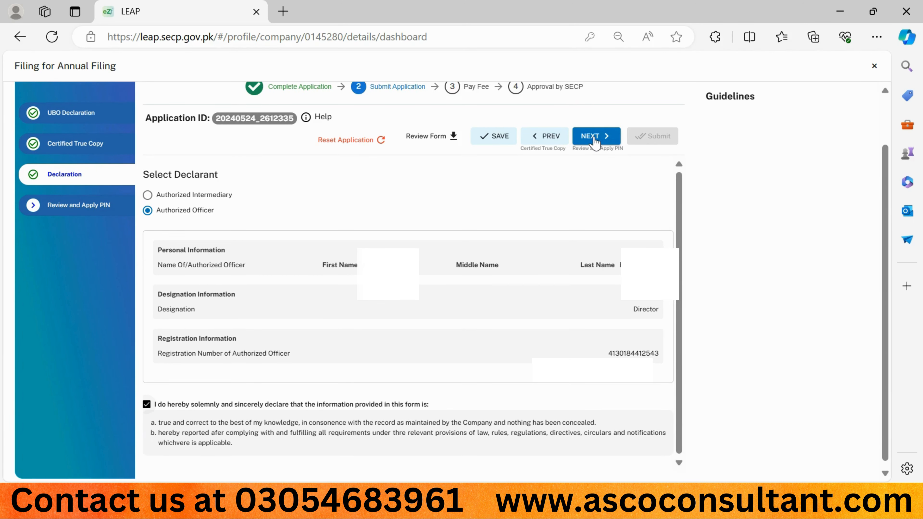
# - Review the application on the Review and Apply PIN step and confirm the information is correct
pyautogui.click(593, 137)
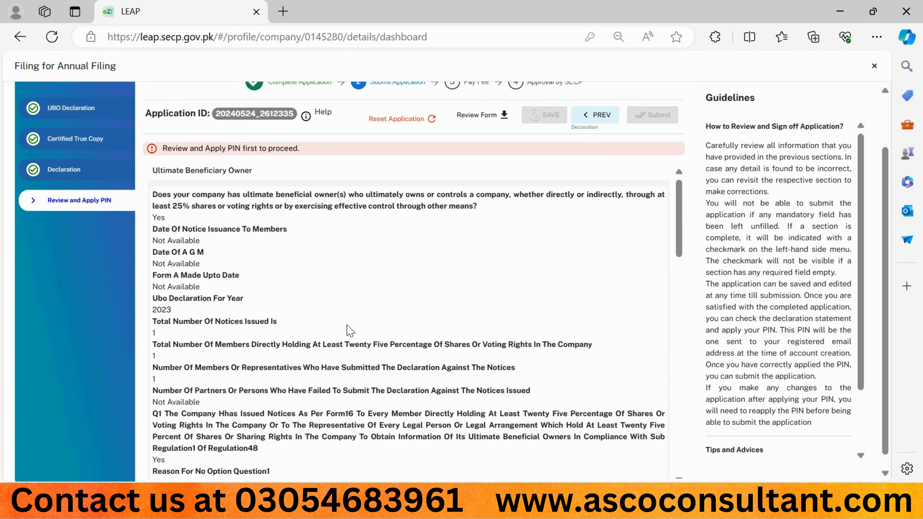
pyautogui.scroll(-1, 347, 303)
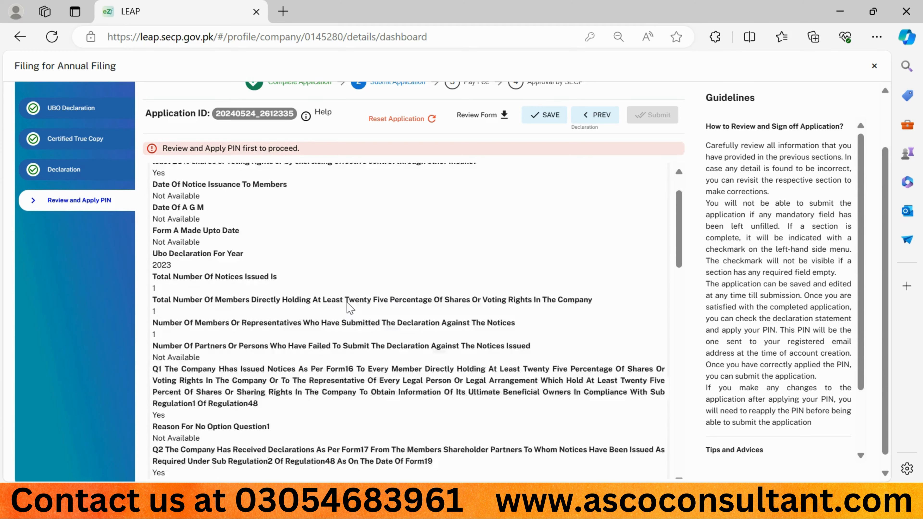
pyautogui.scroll(-2, 347, 304)
pyautogui.scroll(3, 346, 303)
pyautogui.scroll(-6, 354, 303)
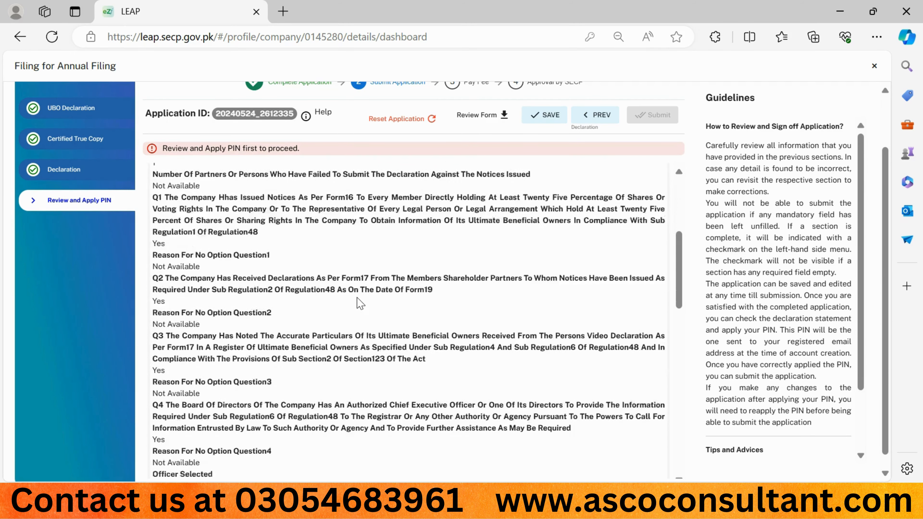
pyautogui.scroll(-2, 359, 303)
pyautogui.scroll(-5, 359, 304)
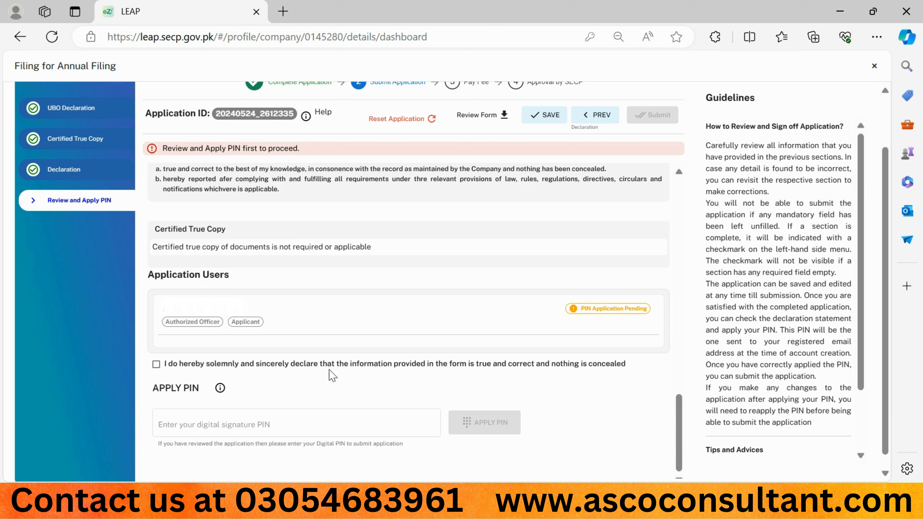
pyautogui.click(157, 365)
# - Enter the 4-digit digital signature PIN and apply it to sign the application
pyautogui.click(155, 421)
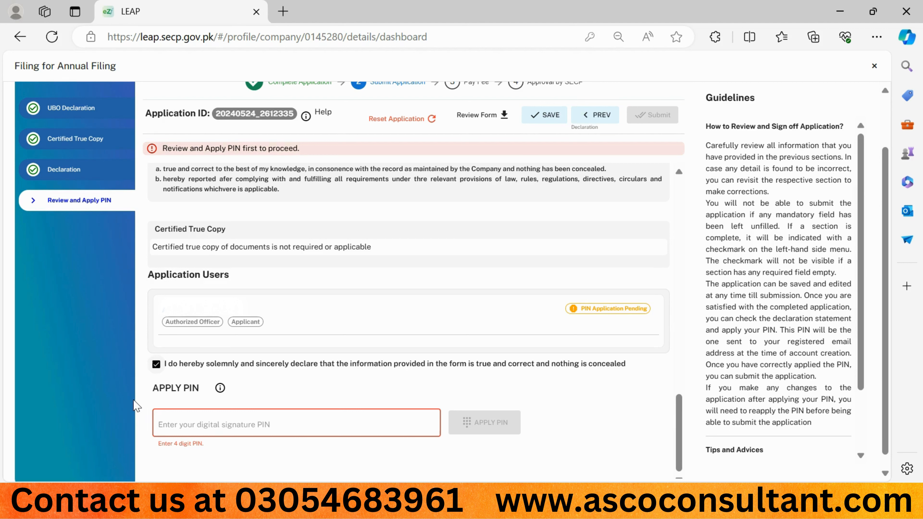
pyautogui.click(191, 426)
pyautogui.write('1234')
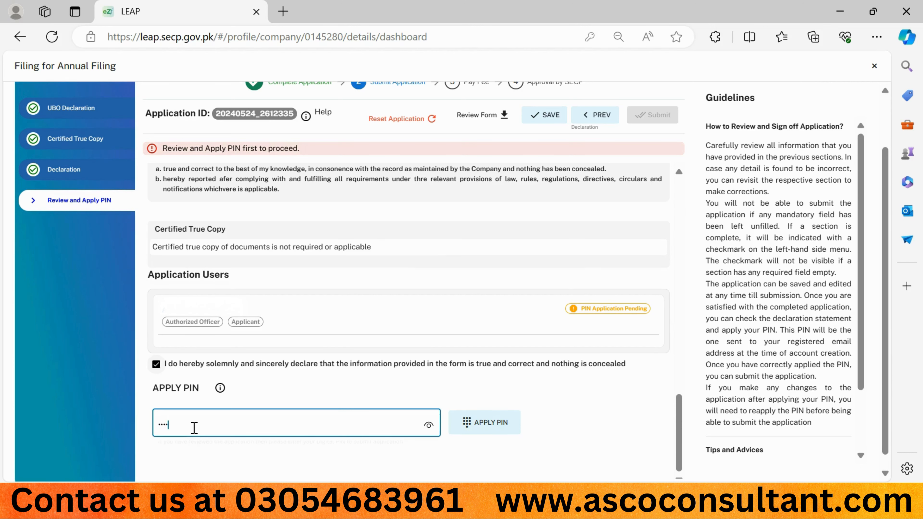
pyautogui.click(488, 427)
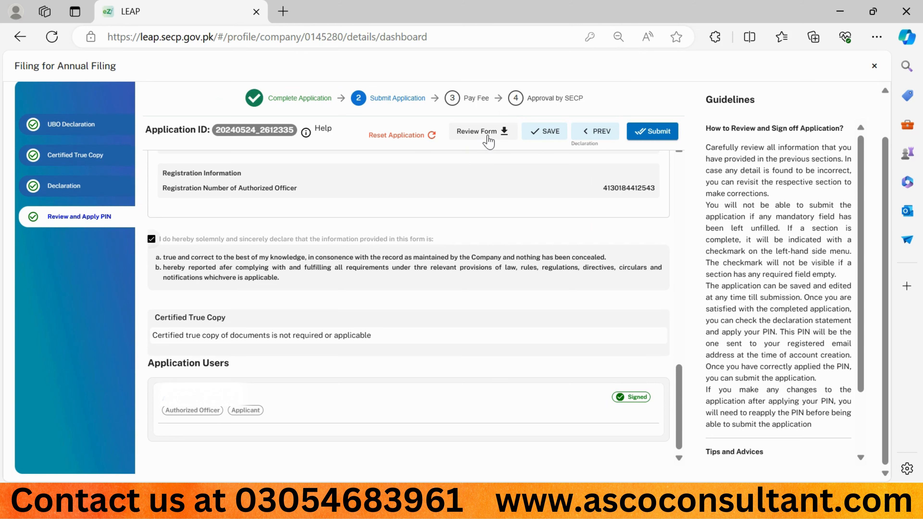
# - Open the statutory forms review and view Form 19, the UBO application
pyautogui.click(487, 136)
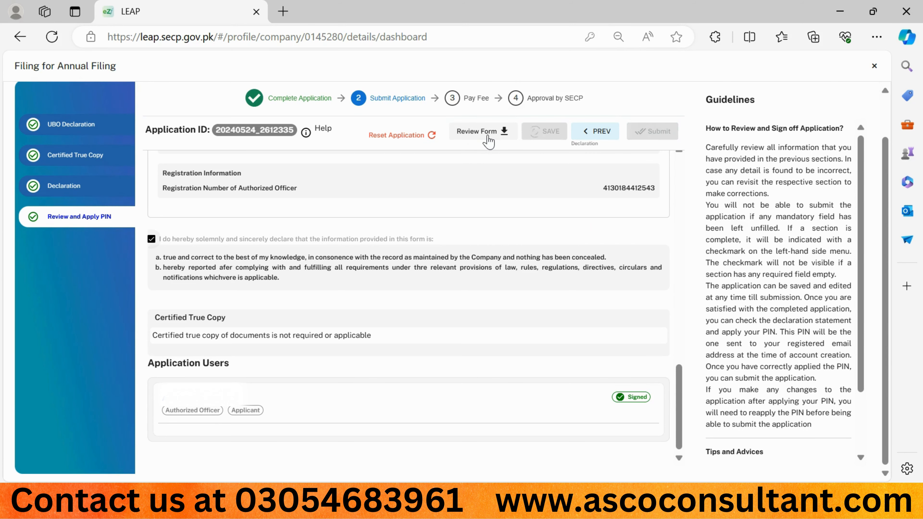
pyautogui.click(487, 137)
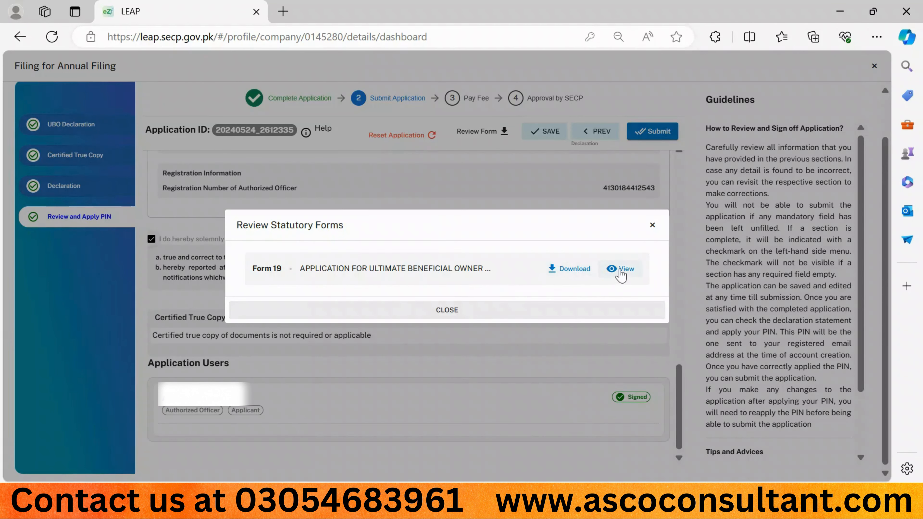
pyautogui.click(619, 269)
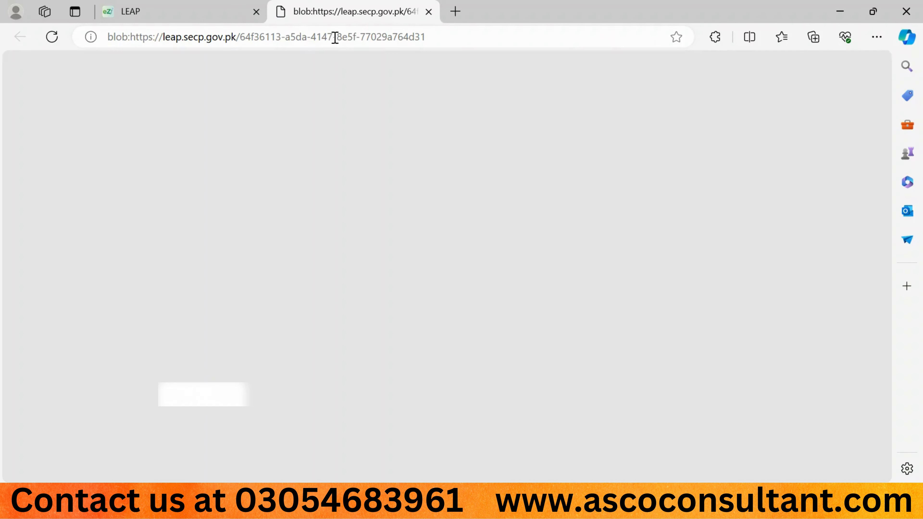
# - Read through the five-page Form 19 PDF, then switch back to the LEAP filing tab
pyautogui.scroll(-15, 435, 280)
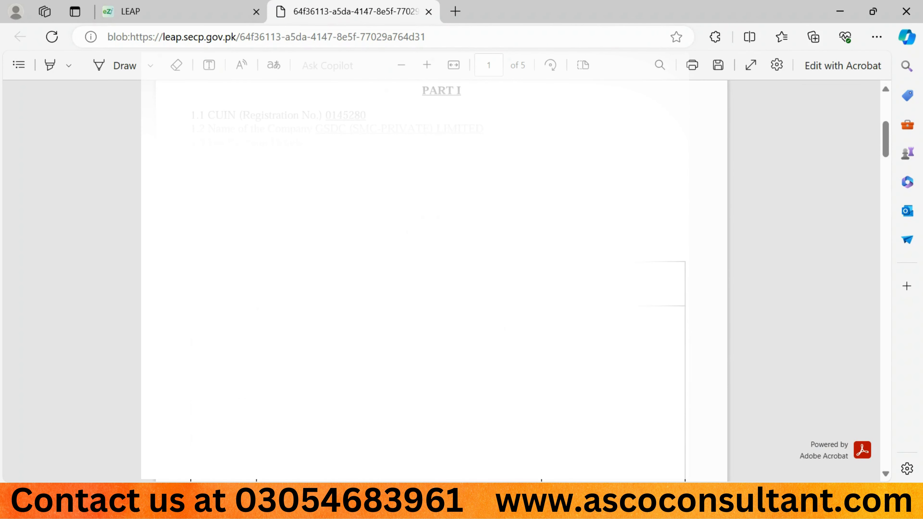
pyautogui.scroll(-20, 434, 280)
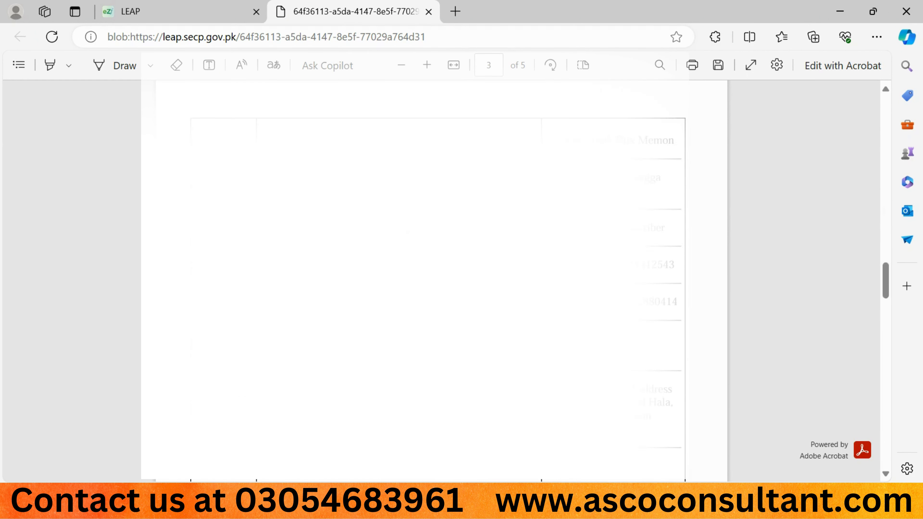
pyautogui.scroll(-15, 434, 280)
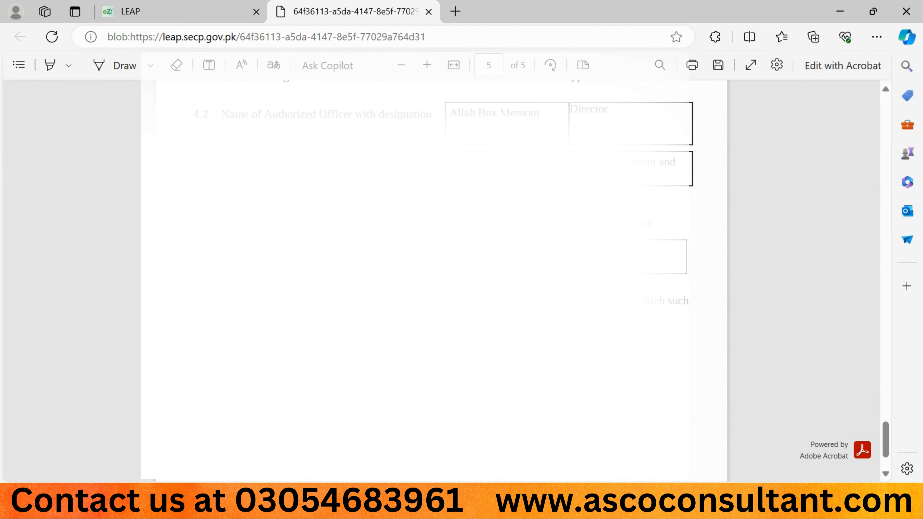
pyautogui.scroll(20, 434, 279)
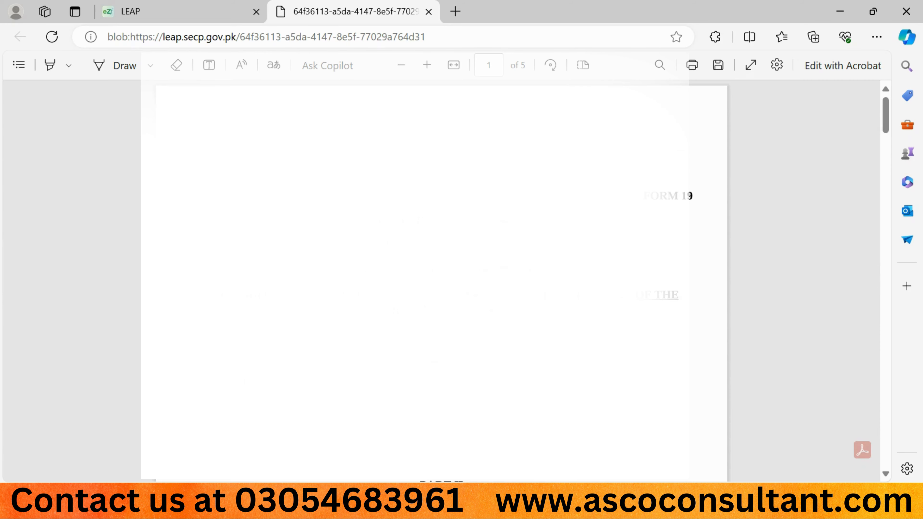
pyautogui.click(183, 8)
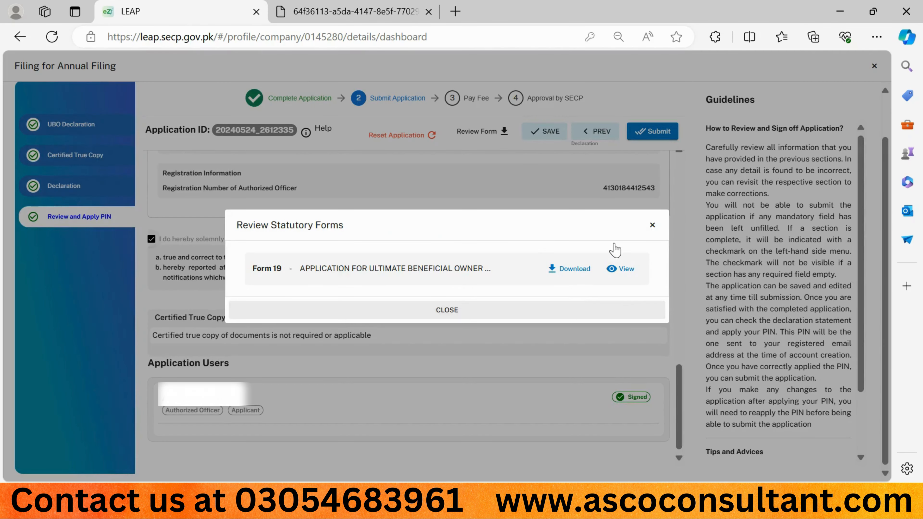
# - Close the forms review, submit the annual UBO filing and confirm with PROCEED
pyautogui.click(652, 225)
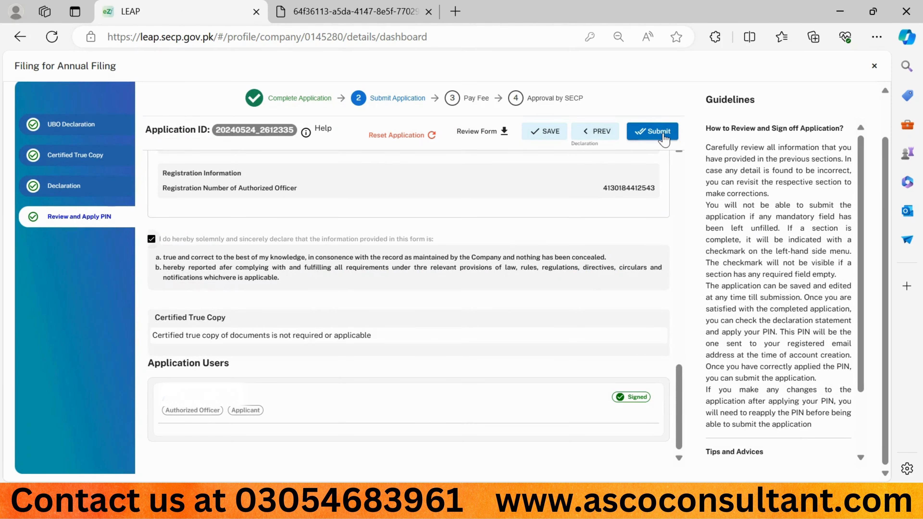
pyautogui.click(662, 136)
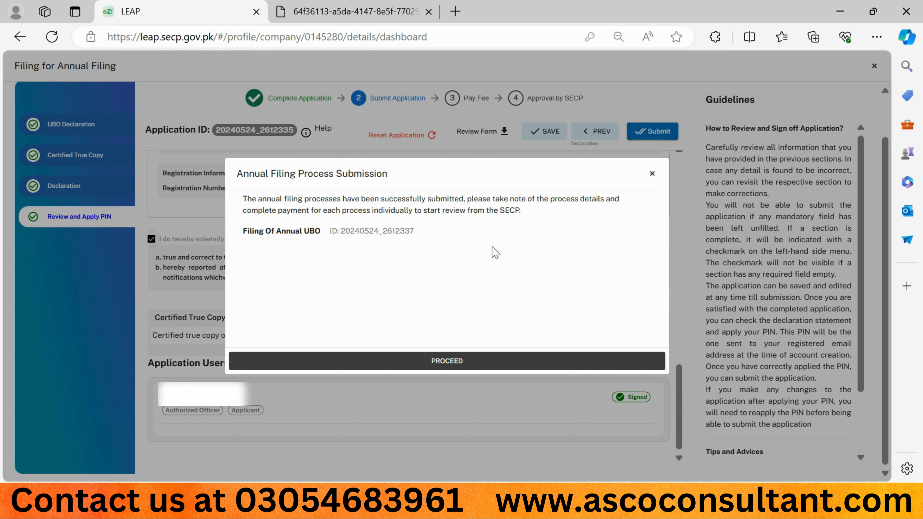
pyautogui.click(437, 363)
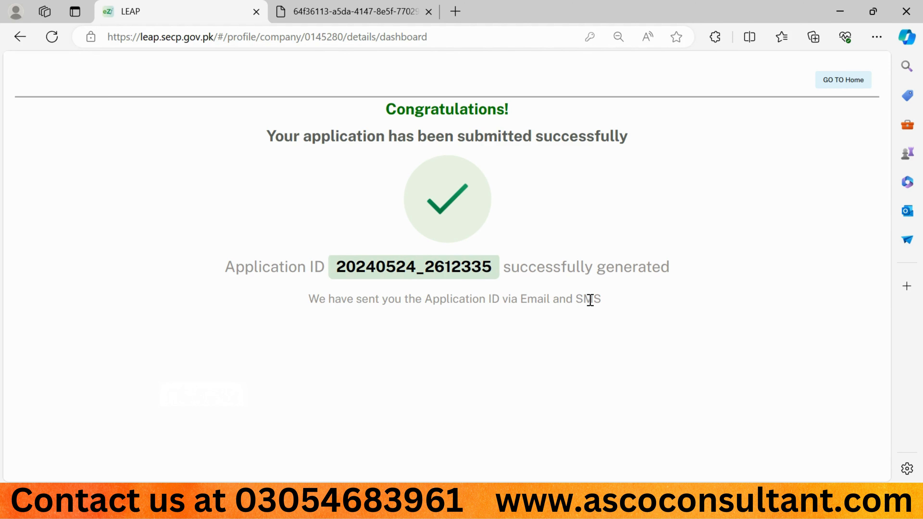
# - From Home, find the Payment Pending Filing Of Annual UBO card and open its Rs 1100 payment
pyautogui.click(838, 82)
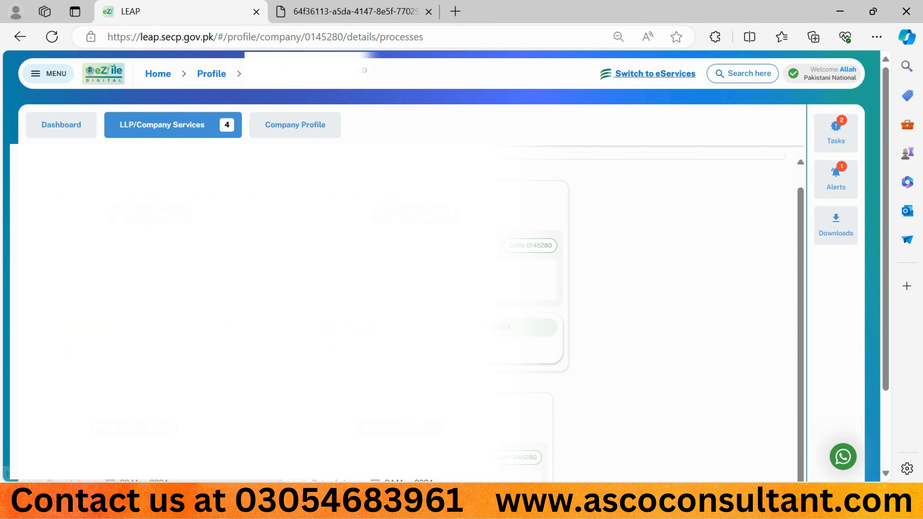
pyautogui.scroll(-5, 399, 265)
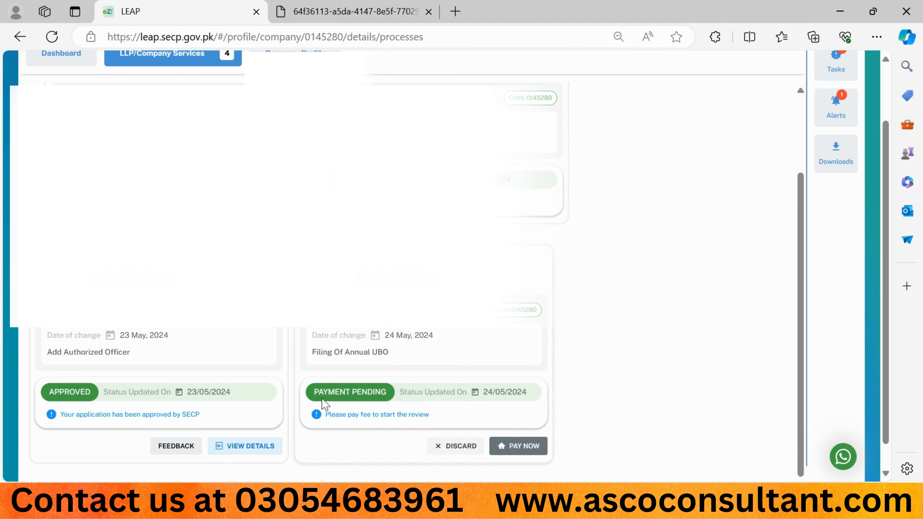
pyautogui.moveTo(313, 394); pyautogui.dragTo(388, 395)
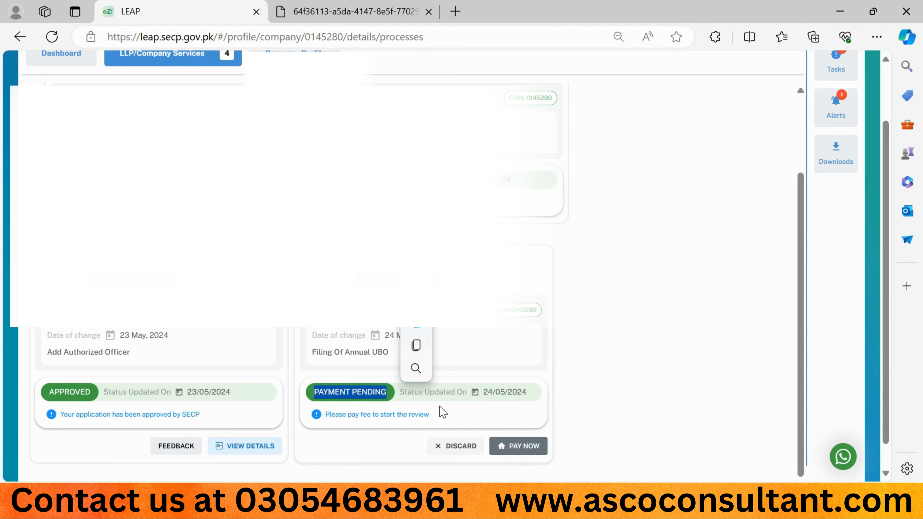
pyautogui.click(512, 456)
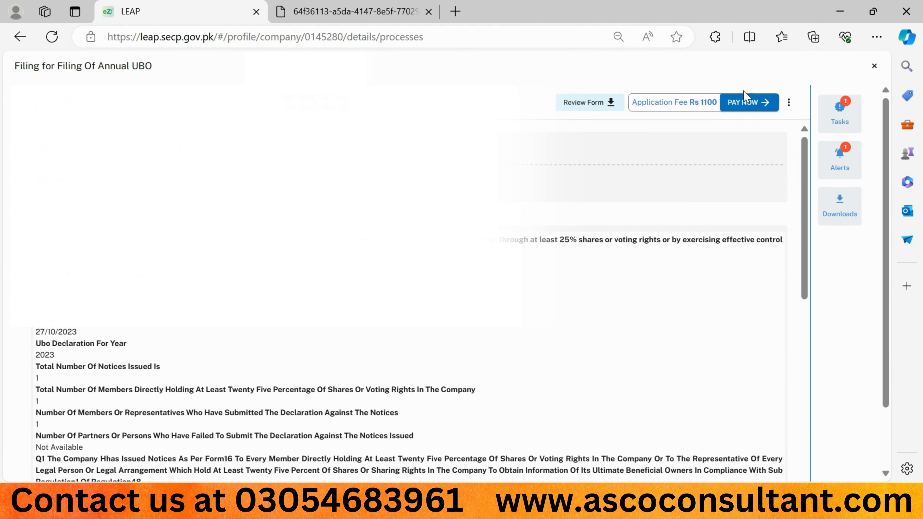
pyautogui.click(743, 103)
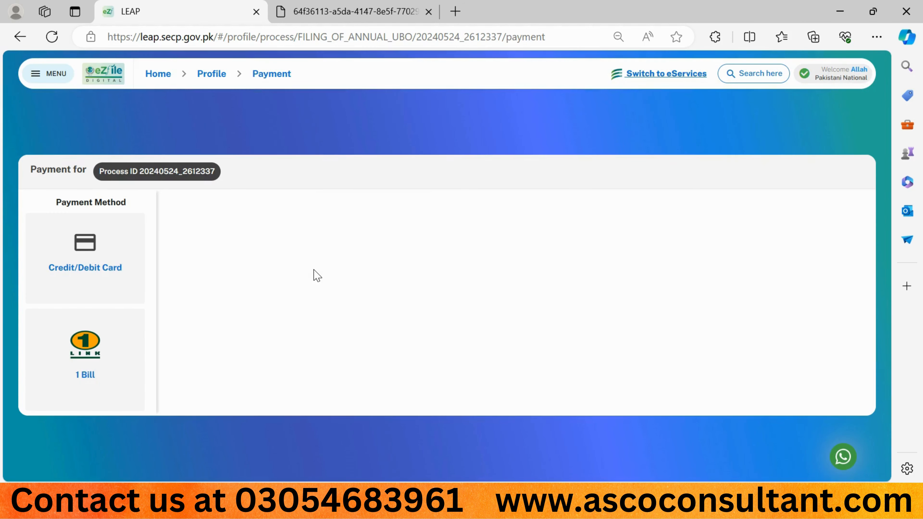
# - Pay by 1 Bill and generate the Rs 3325 challan (1100 filing, 2200 late, 25 One Bill fees)
pyautogui.click(97, 285)
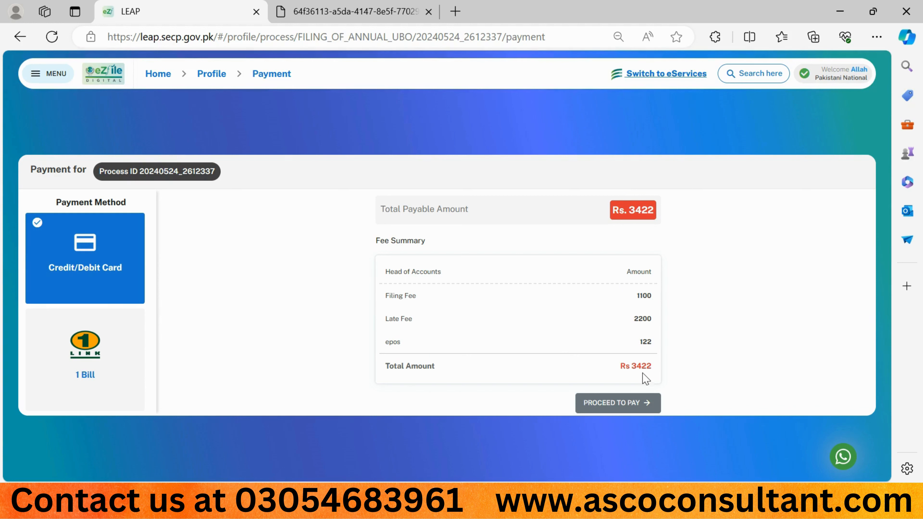
pyautogui.click(85, 368)
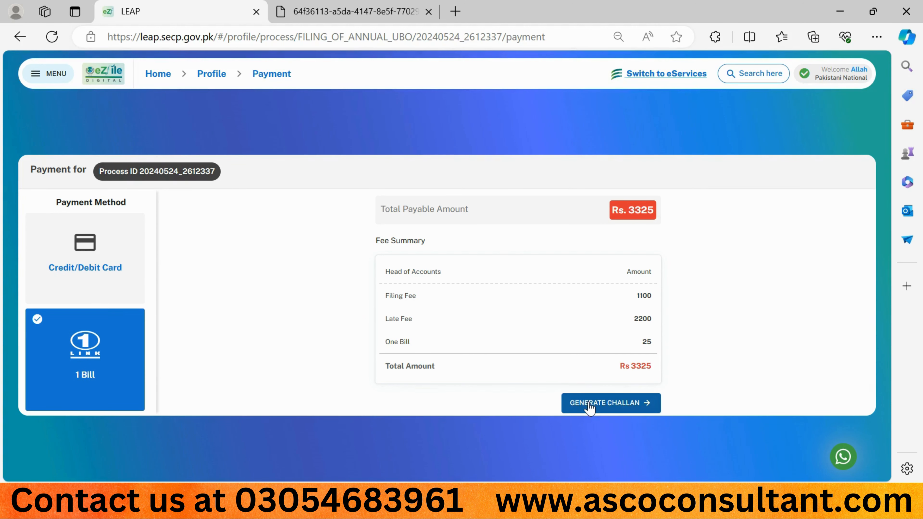
pyautogui.click(589, 404)
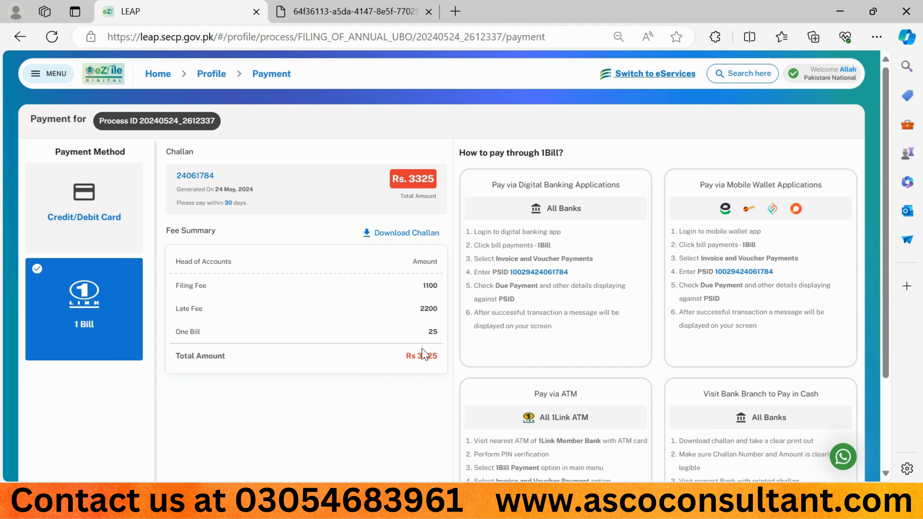
pyautogui.moveTo(169, 230); pyautogui.dragTo(227, 234)
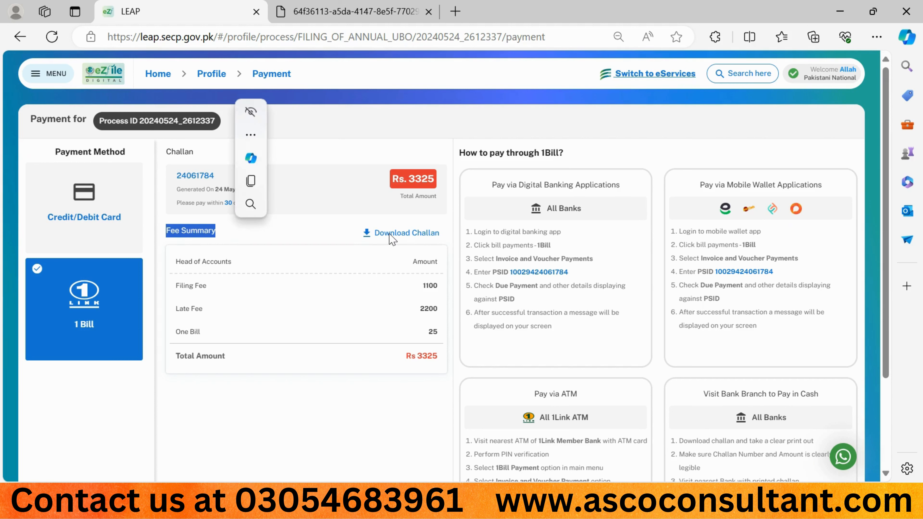
pyautogui.click(372, 233)
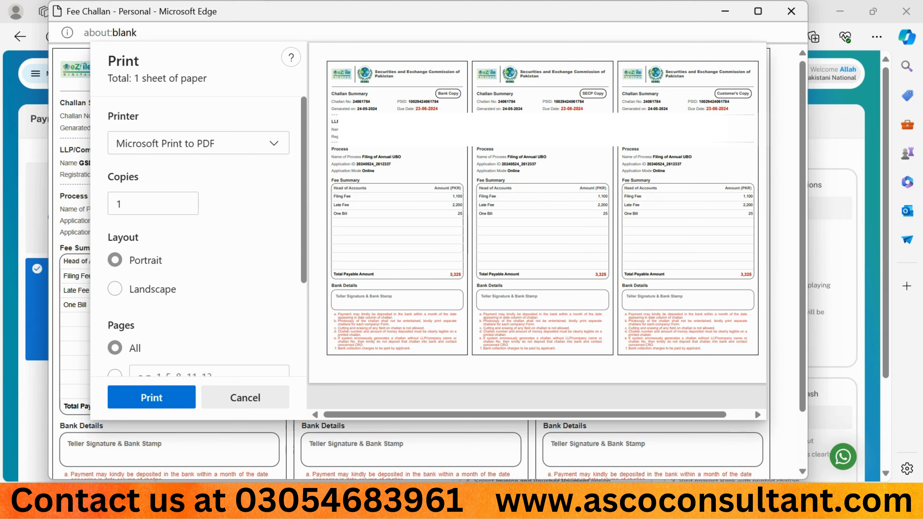
pyautogui.moveTo(408, 99); pyautogui.dragTo(444, 106)
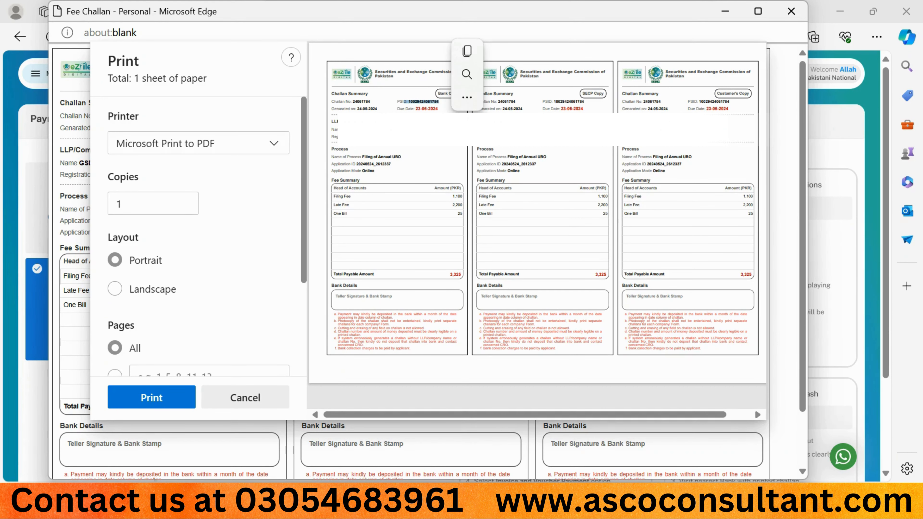
pyautogui.click(409, 104)
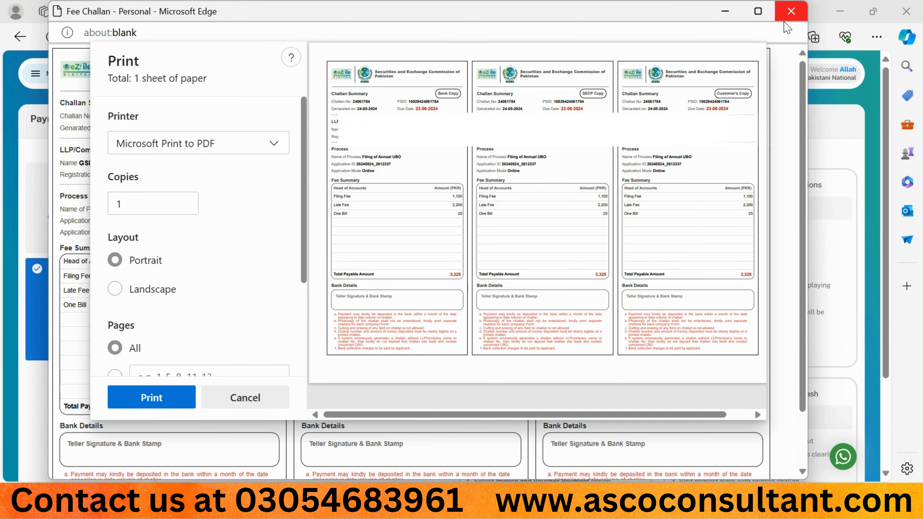
pyautogui.click(791, 10)
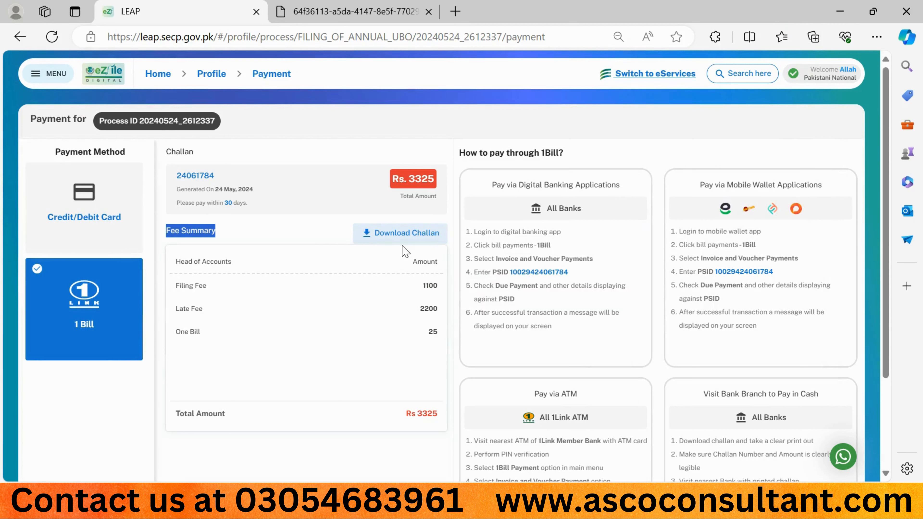
# - Note the challan's PSID, check the pending Annual UBO process from Home, then return to the dashboard
pyautogui.moveTo(509, 271); pyautogui.dragTo(580, 277)
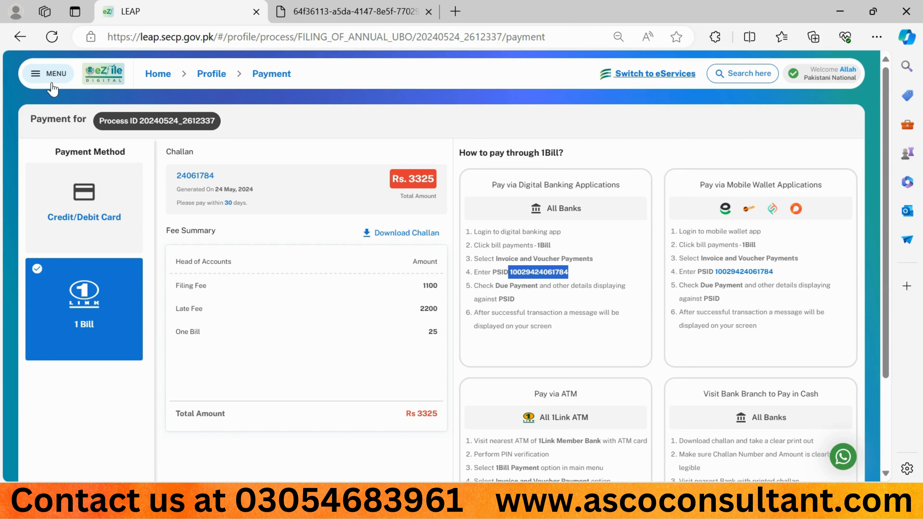
pyautogui.click(45, 86)
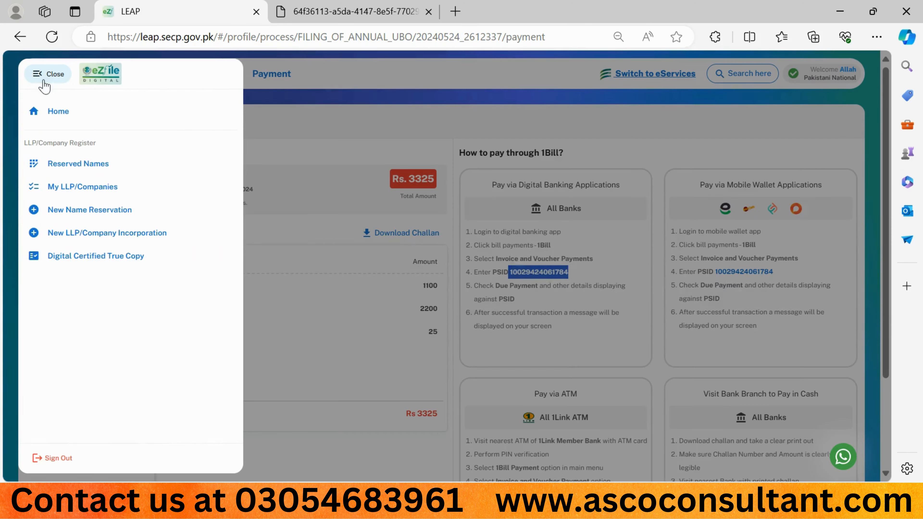
pyautogui.click(46, 112)
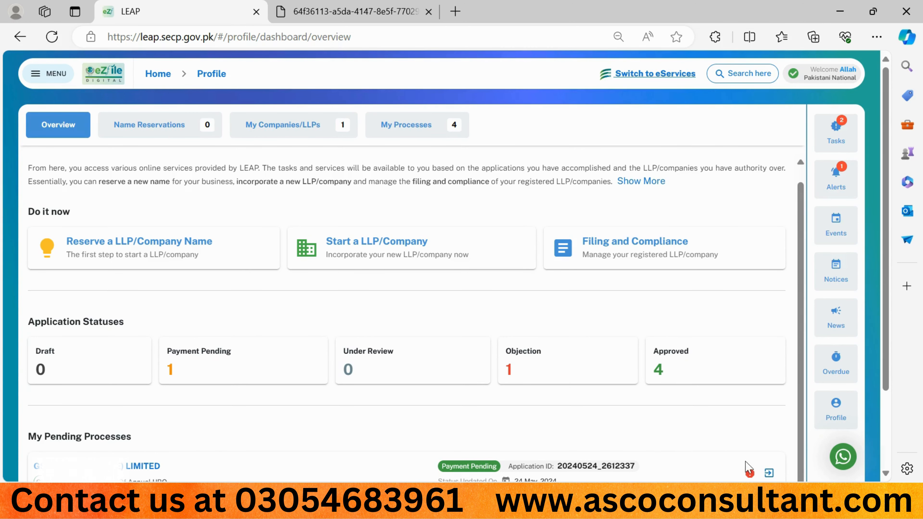
pyautogui.click(769, 474)
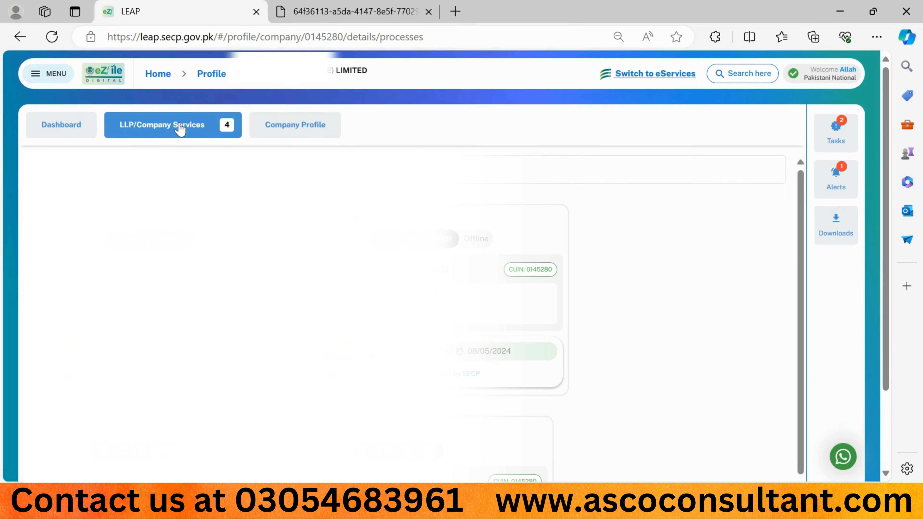
pyautogui.scroll(-3, 400, 291)
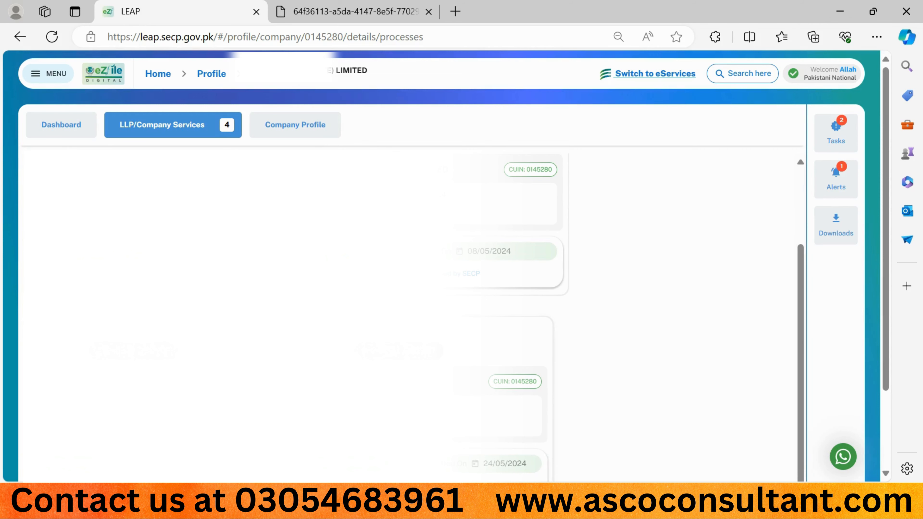
pyautogui.click(40, 73)
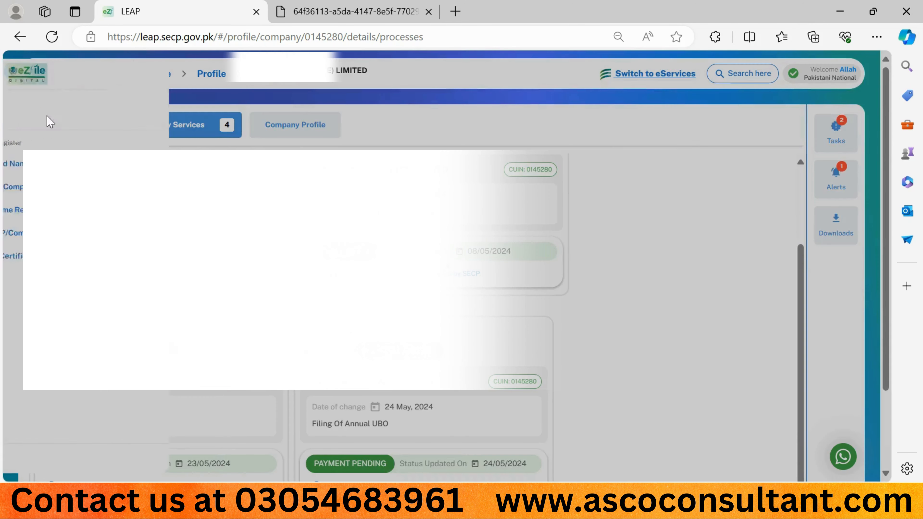
pyautogui.click(50, 122)
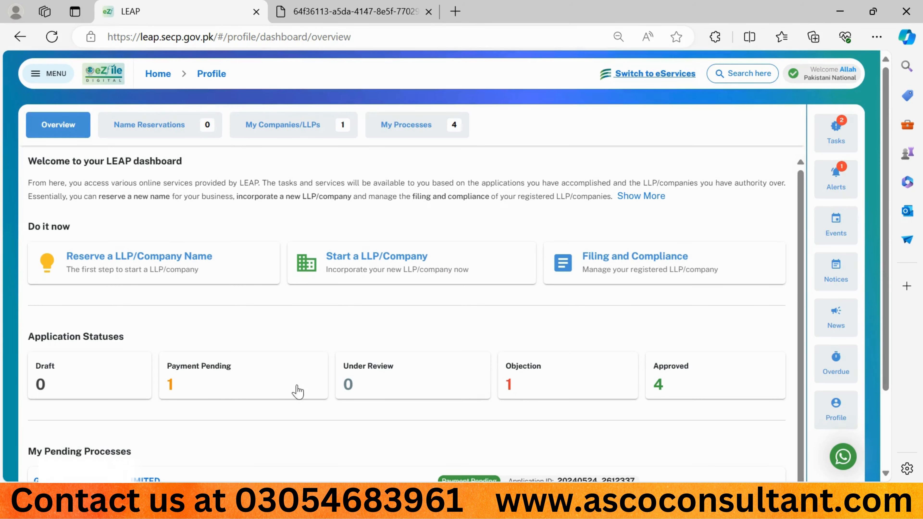